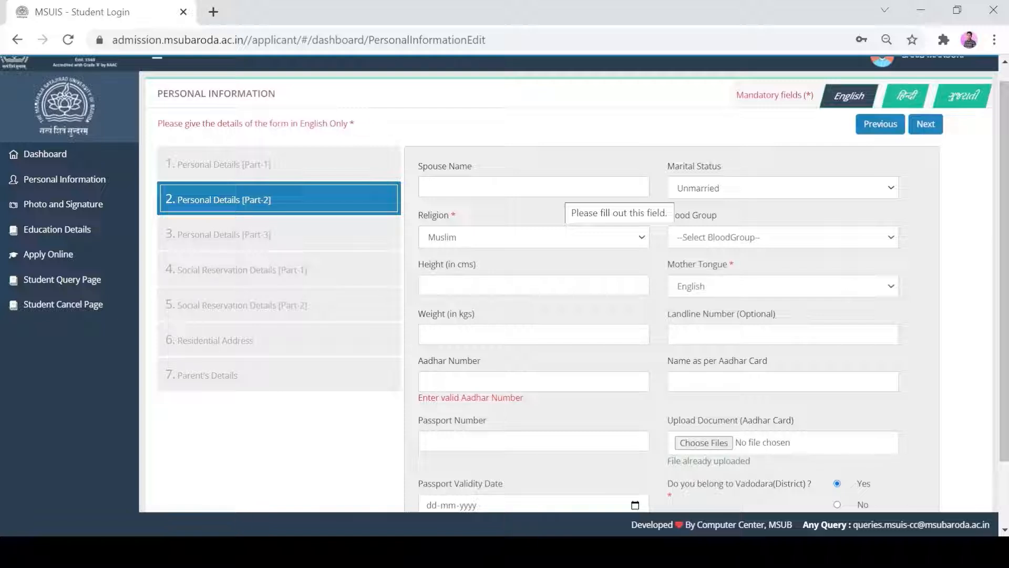
Step: Set the marital status to Unmarried and the religion to Hindu in Personal Details Part-2
{"action": "left_click", "coordinate": [811, 187]}
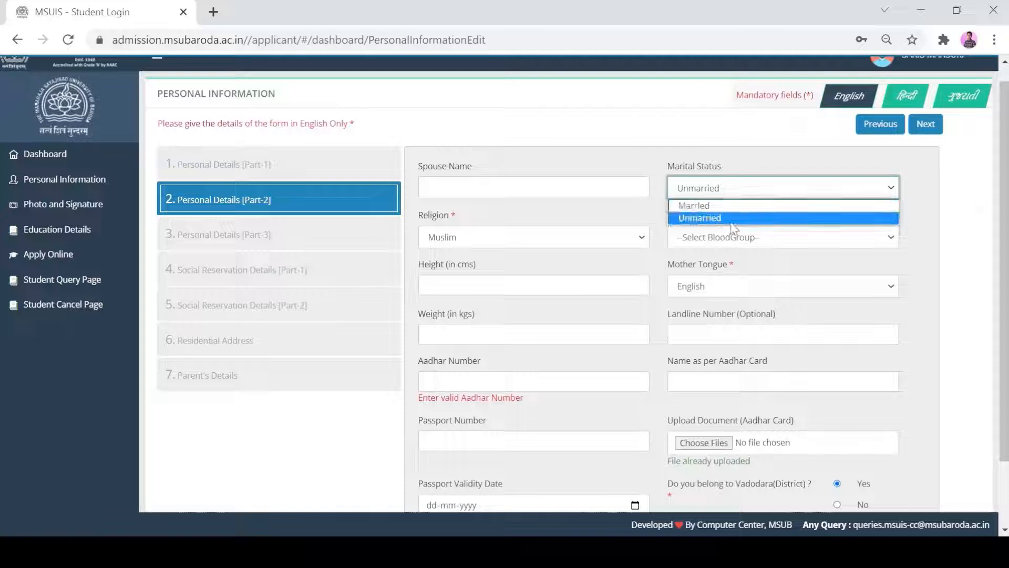
{"action": "left_click", "coordinate": [705, 217]}
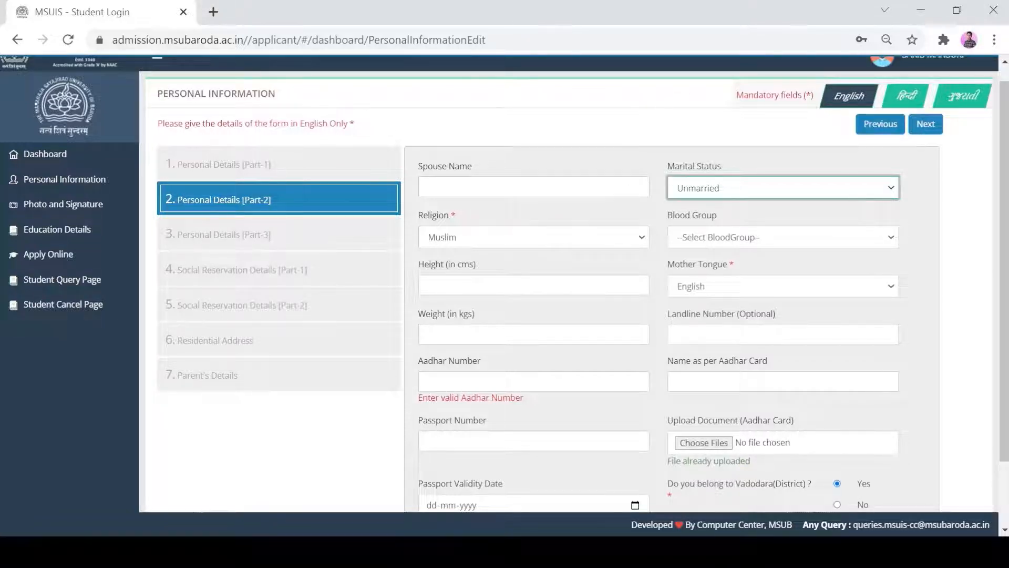
{"action": "left_click", "coordinate": [573, 237]}
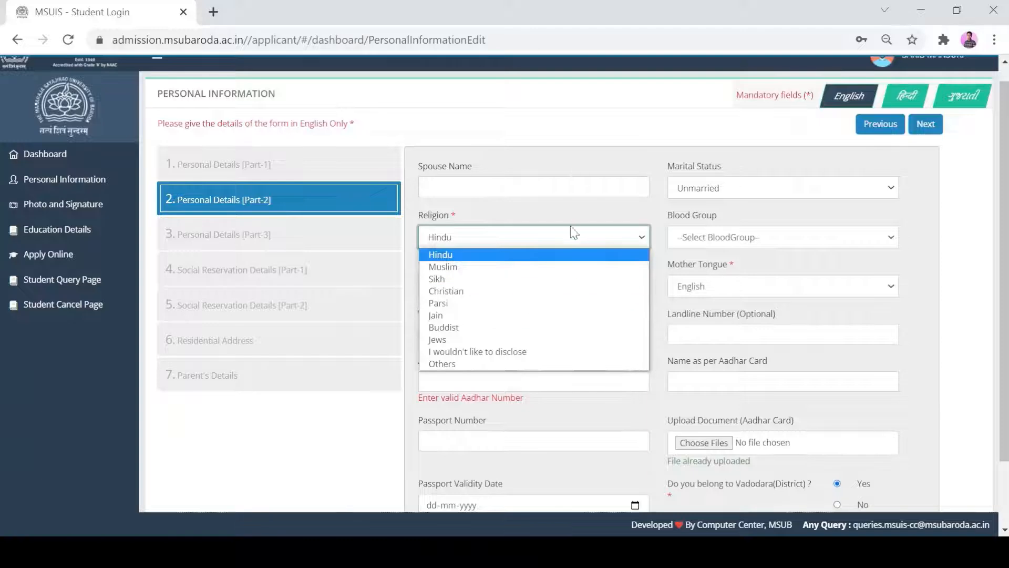
{"action": "left_click", "coordinate": [453, 256]}
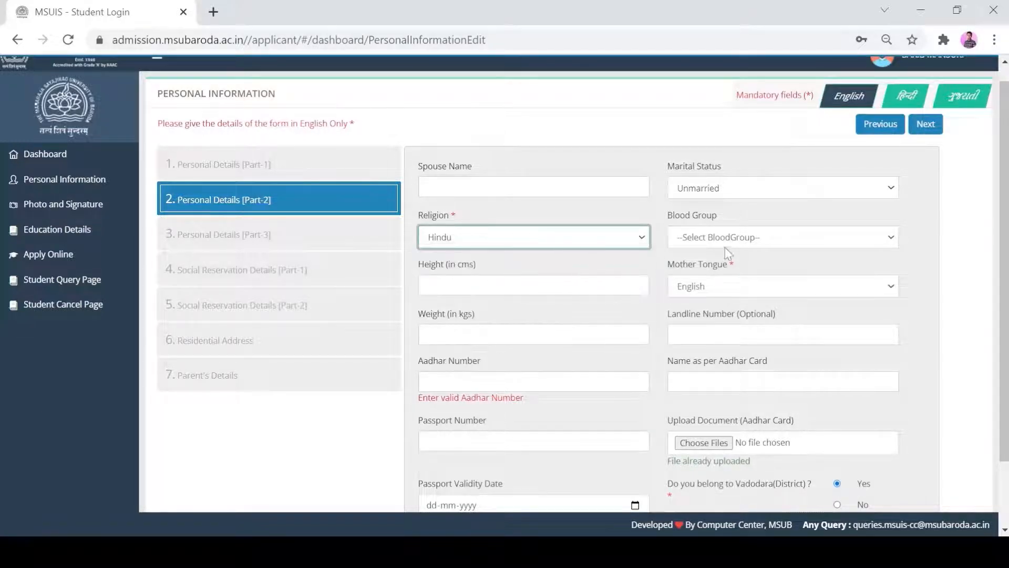
Step: Choose B+ as the applicant's blood group
{"action": "left_click", "coordinate": [757, 237]}
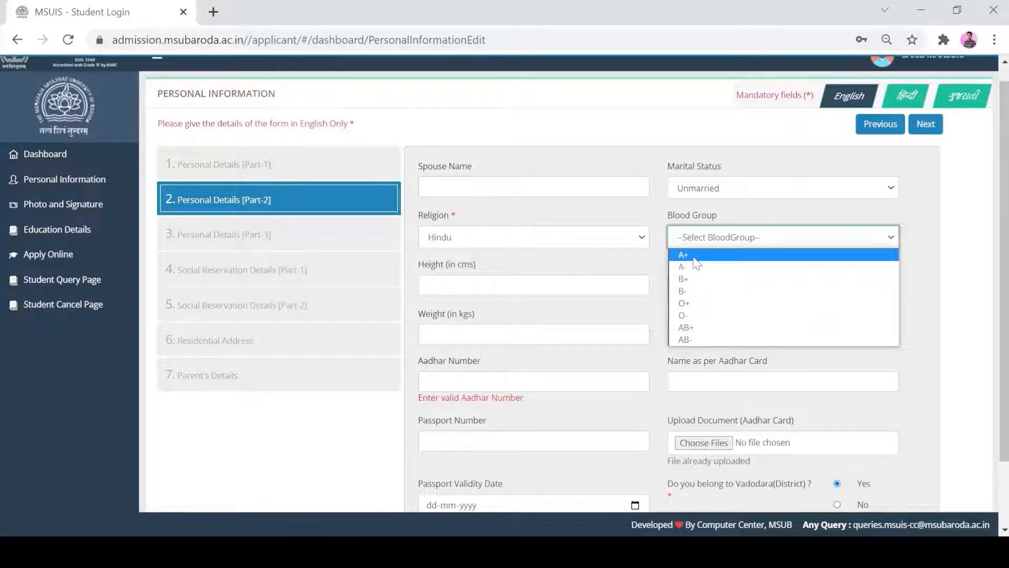
{"action": "left_click", "coordinate": [694, 279]}
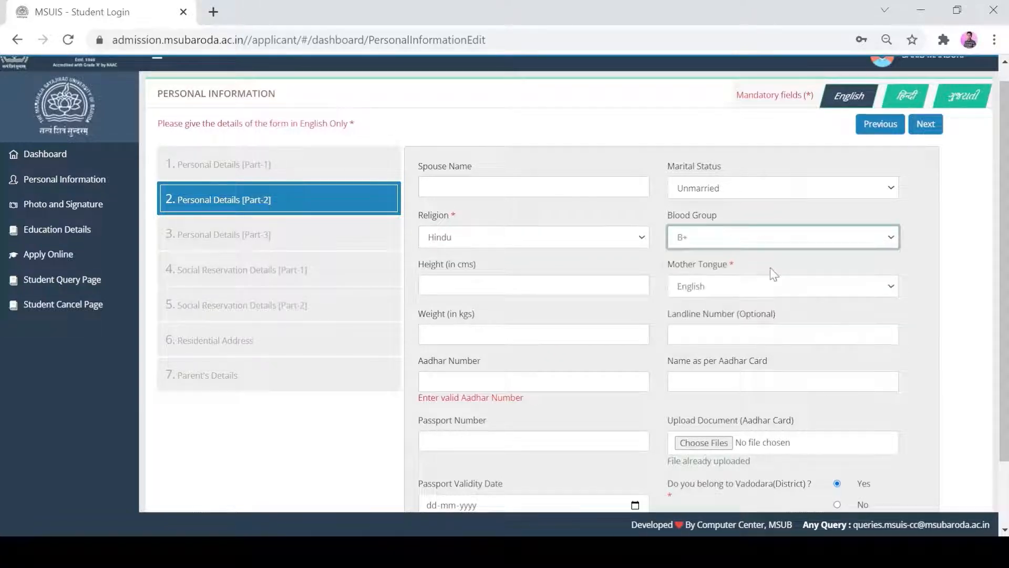
{"action": "left_click", "coordinate": [929, 260]}
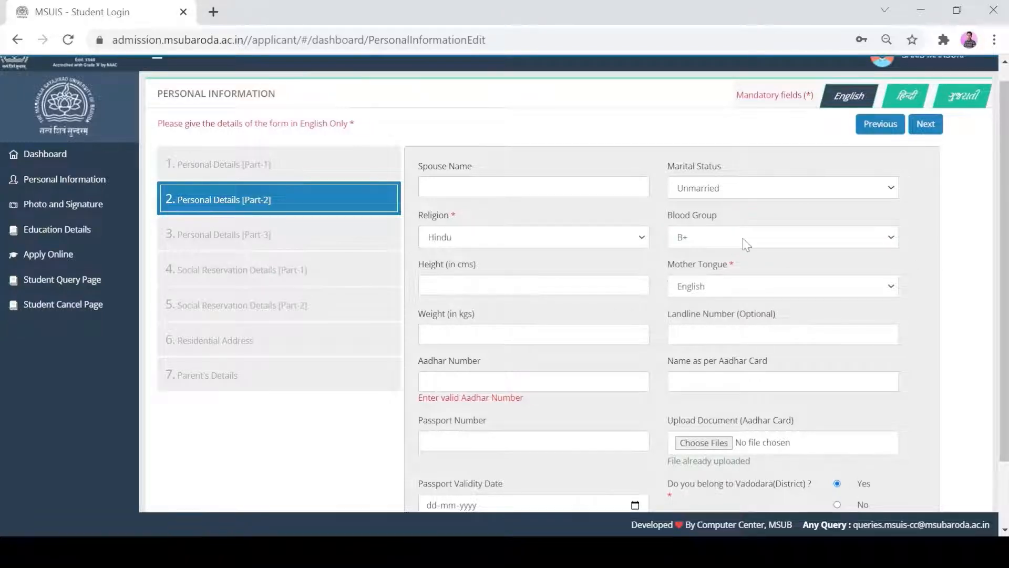
Step: Enter a height of 165 cm for the applicant
{"action": "left_click", "coordinate": [453, 286]}
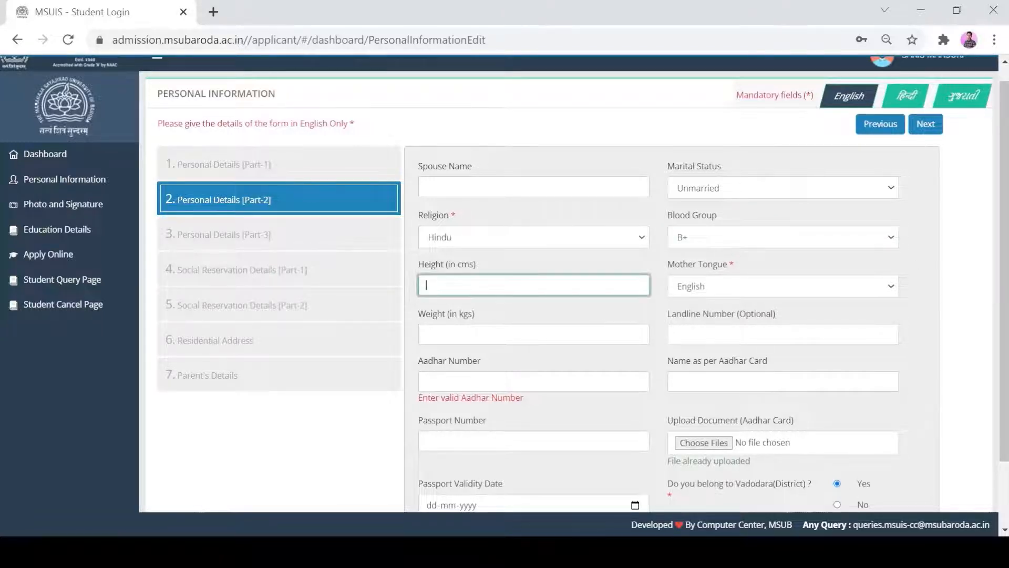
{"action": "type", "text": "166"}
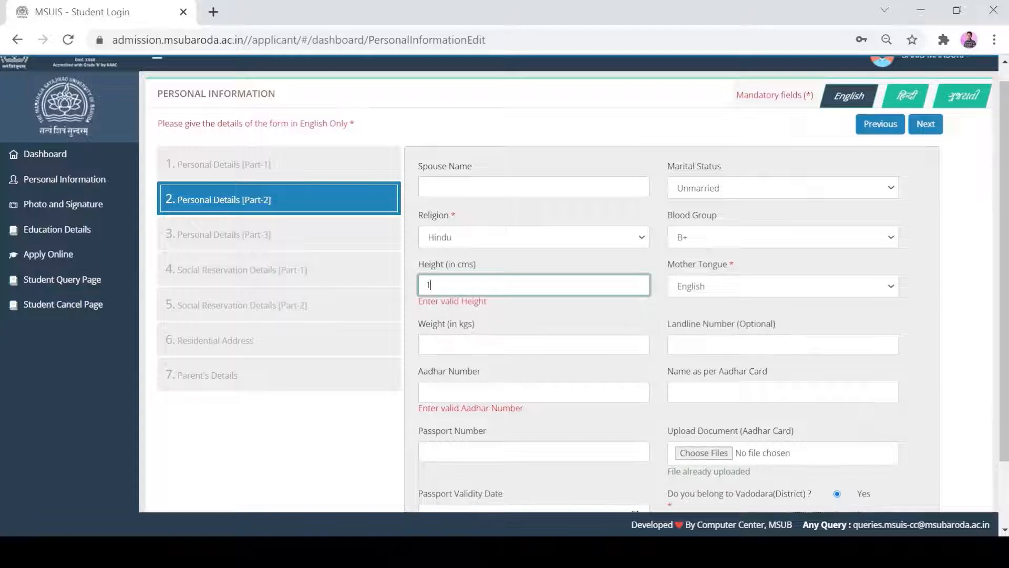
{"action": "key", "text": "BackSpace"}
{"action": "key", "text": "BackSpace"}
{"action": "type", "text": "65"}
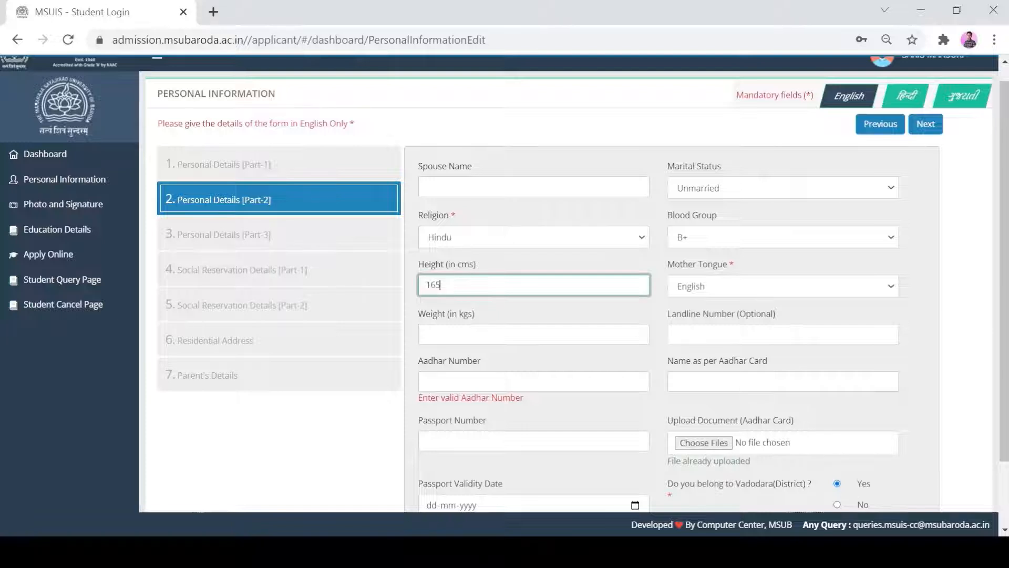
Step: Change the applicant's mother tongue to Gujarati
{"action": "left_click", "coordinate": [786, 288]}
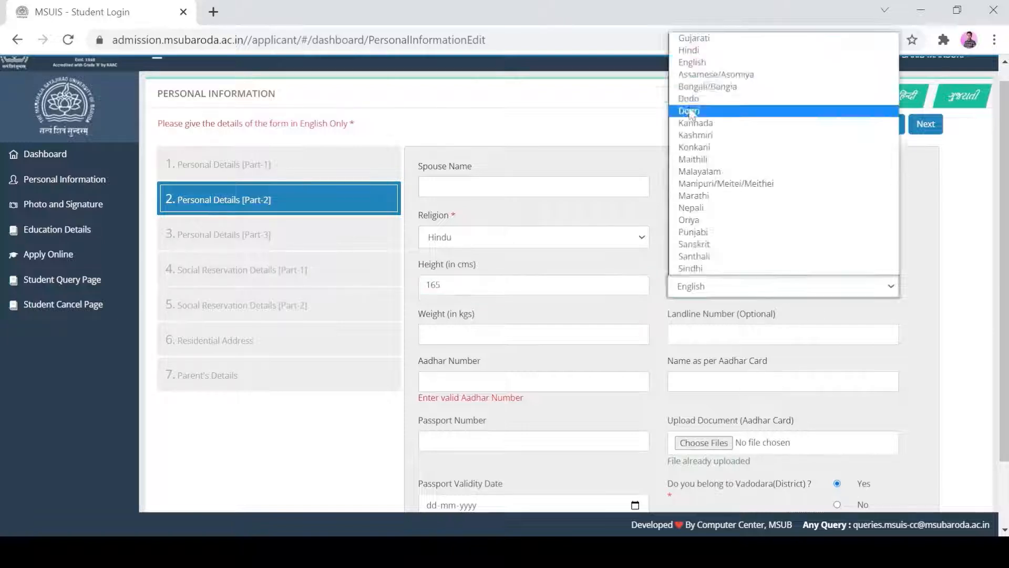
{"action": "left_click", "coordinate": [719, 41]}
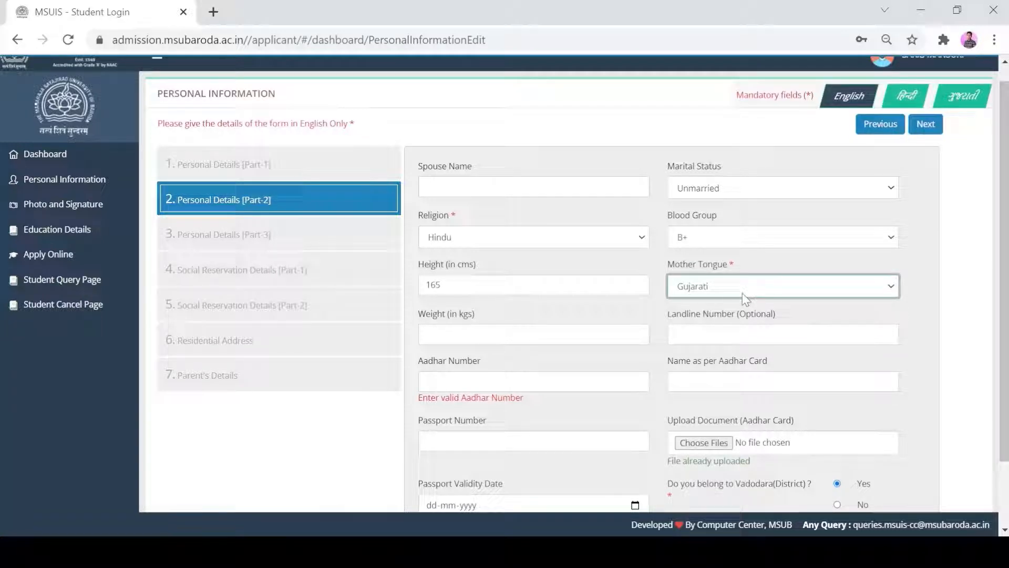
{"action": "left_click", "coordinate": [880, 317]}
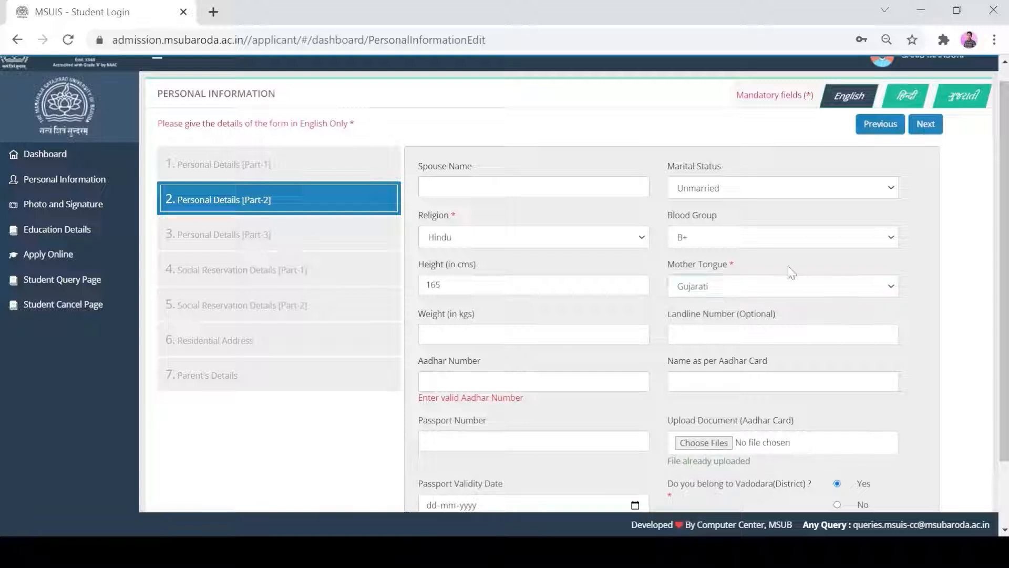
Step: Enter a weight of 60 kg and leave the optional landline number blank
{"action": "left_click", "coordinate": [455, 338]}
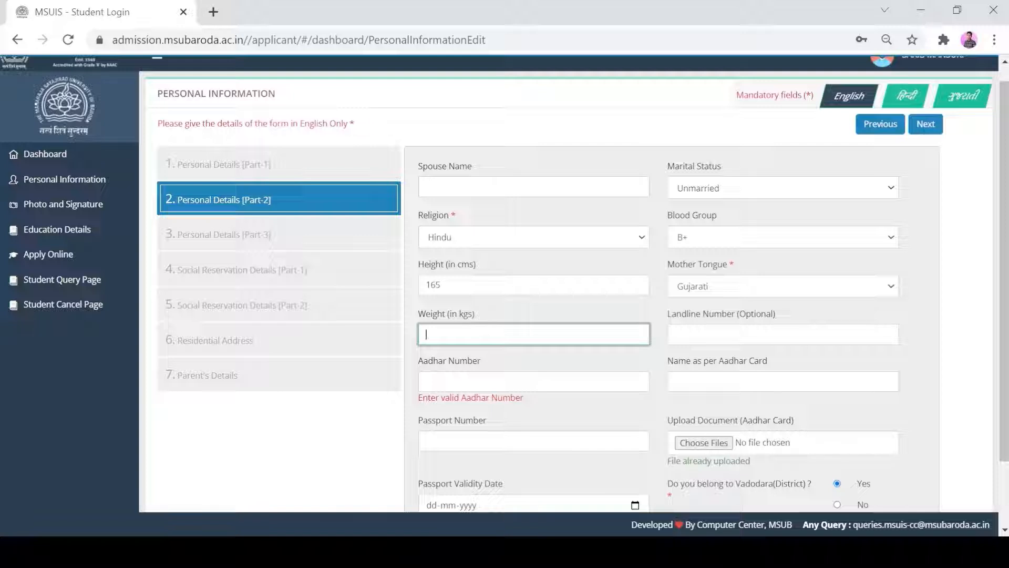
{"action": "type", "text": "60"}
{"action": "left_click", "coordinate": [703, 359]}
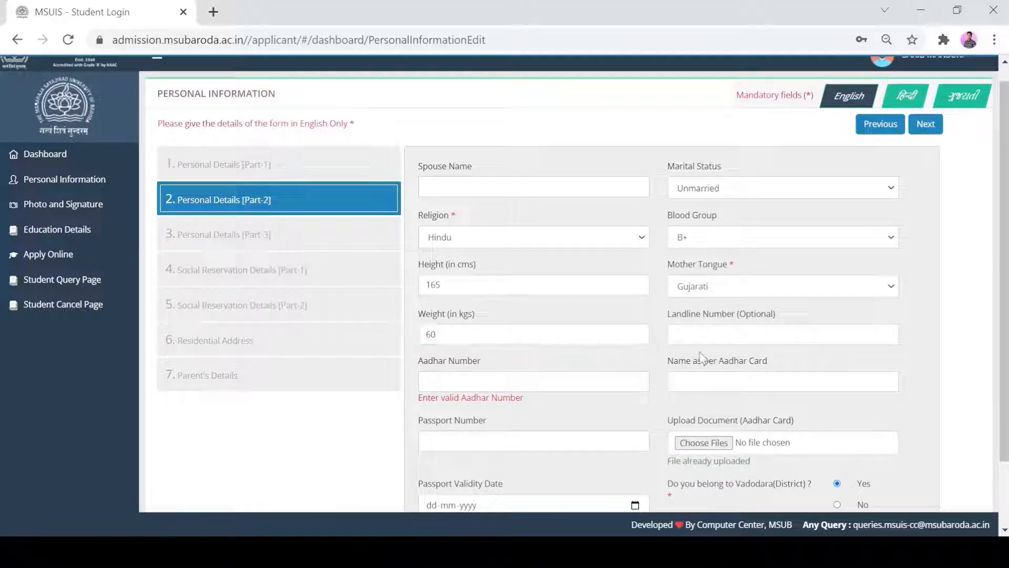
{"action": "left_click", "coordinate": [827, 336]}
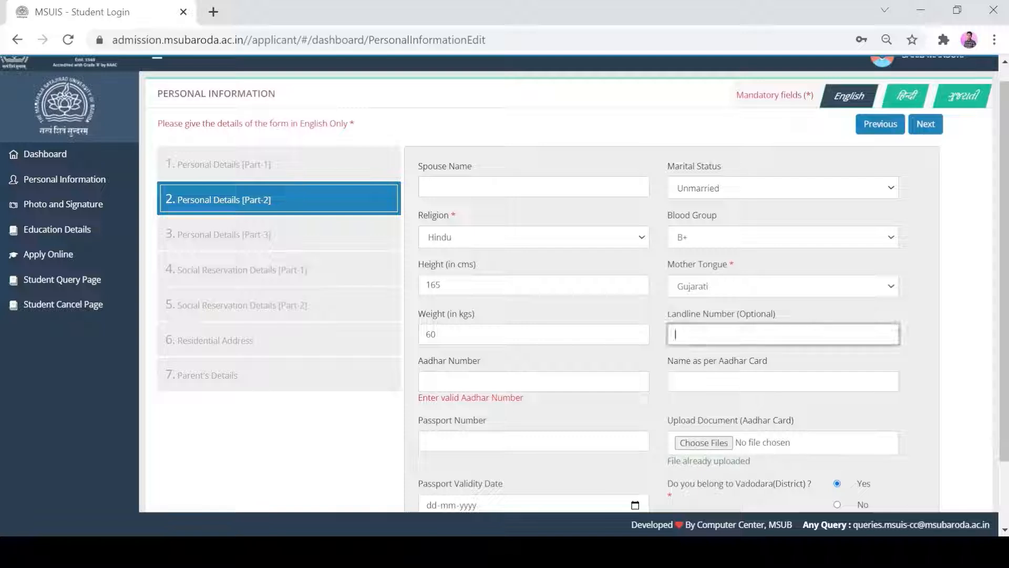
{"action": "left_click", "coordinate": [835, 353]}
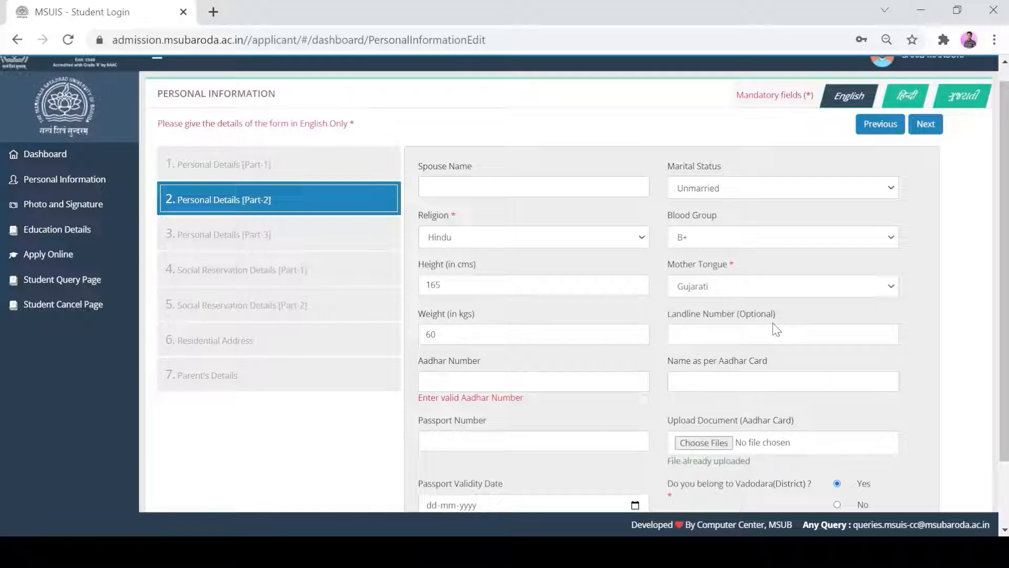
Step: Fill in the applicant's Aadhar number and the full name as per the Aadhar card
{"action": "scroll", "coordinate": [789, 322], "scroll_direction": "down", "scroll_amount": 2}
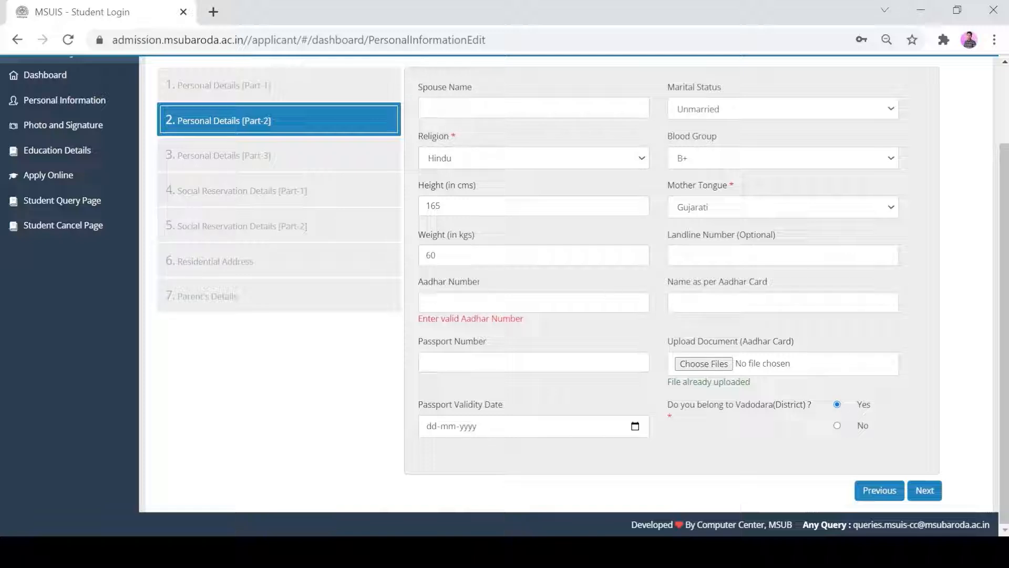
{"action": "left_click", "coordinate": [533, 302]}
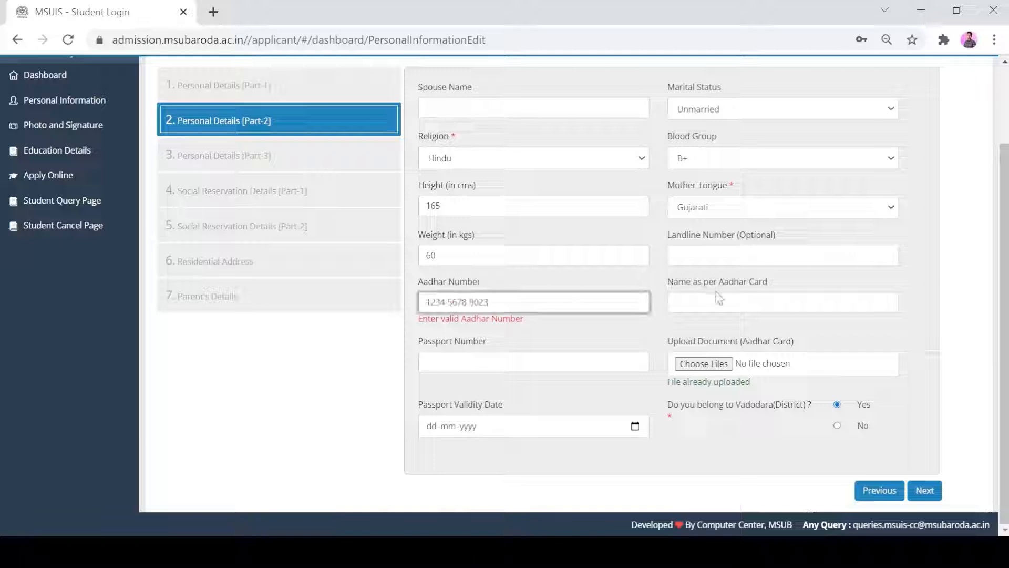
{"action": "left_click", "coordinate": [436, 362]}
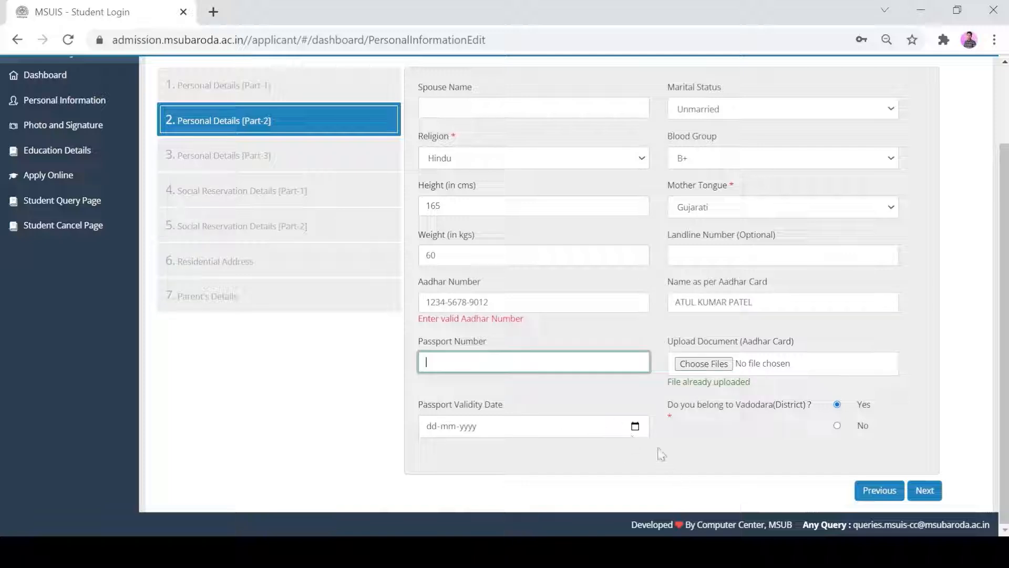
{"action": "left_click", "coordinate": [637, 429]}
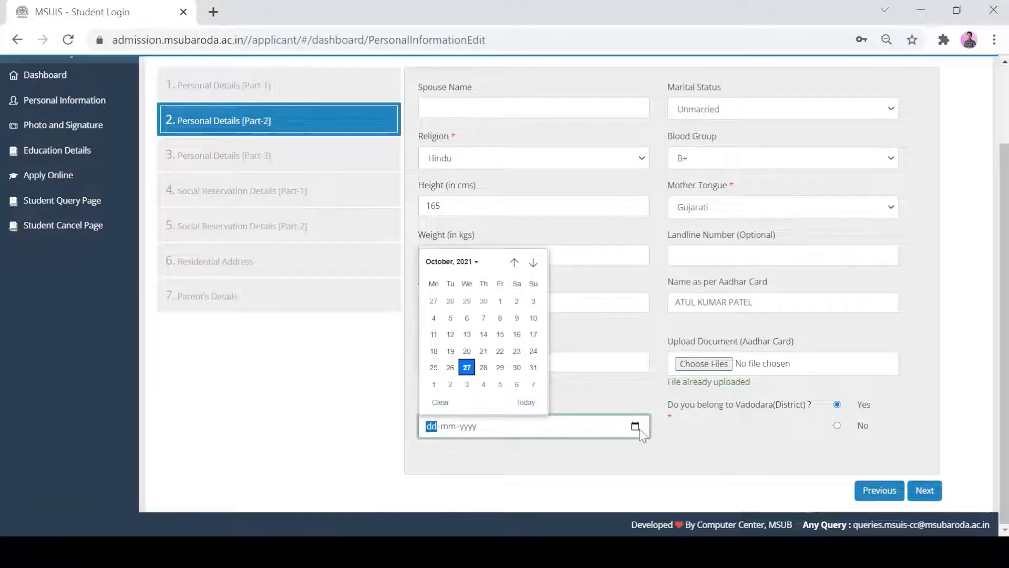
{"action": "left_click", "coordinate": [637, 427]}
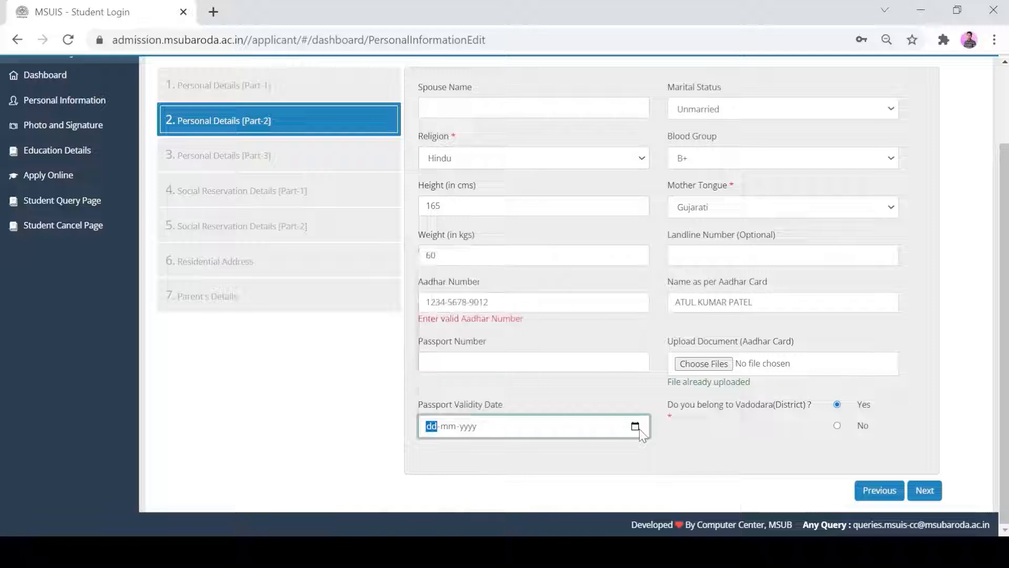
{"action": "left_click", "coordinate": [637, 428]}
{"action": "left_click", "coordinate": [637, 428]}
{"action": "left_click", "coordinate": [637, 428]}
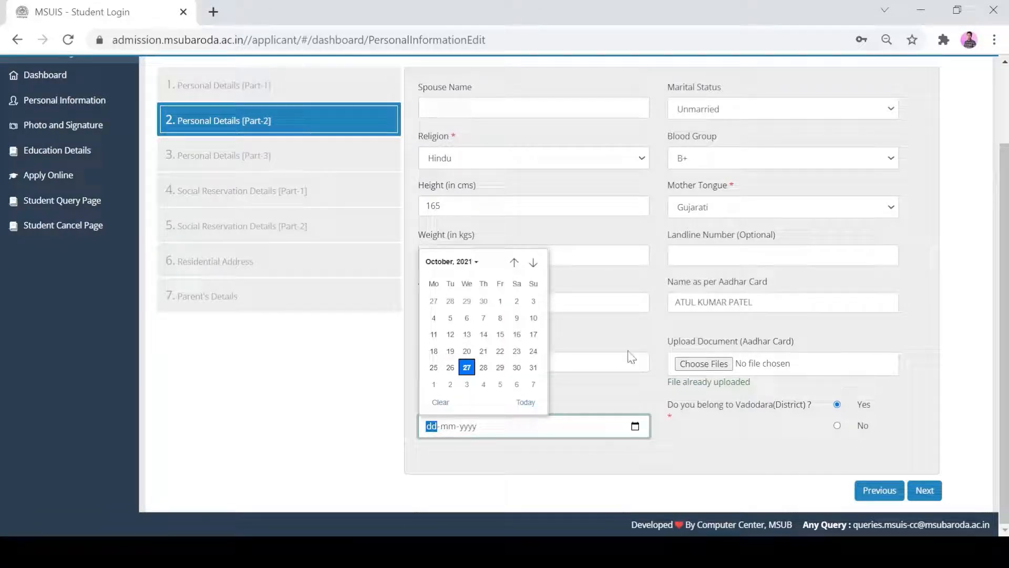
{"action": "left_click", "coordinate": [743, 424]}
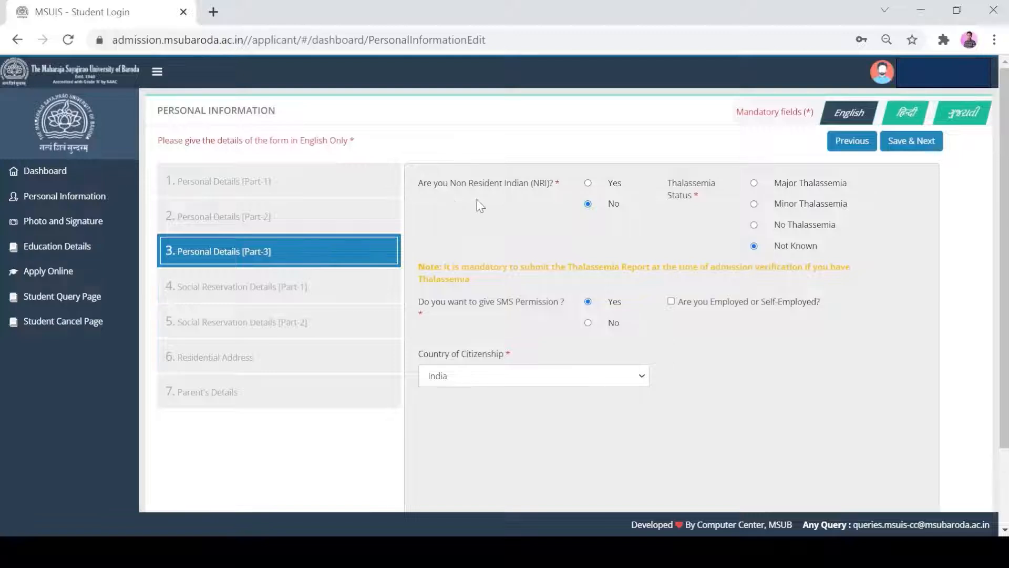
Step: In Personal Details Part-3, answer No for Non Resident Indian, select No Thalassemia, and grant SMS permission
{"action": "left_click", "coordinate": [588, 204]}
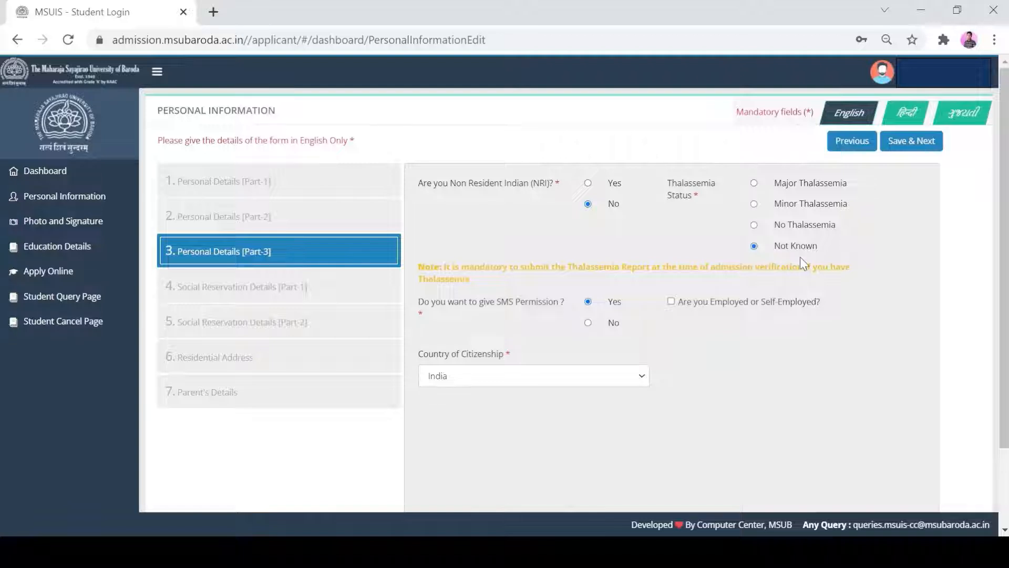
{"action": "left_click", "coordinate": [754, 226]}
{"action": "left_click", "coordinate": [587, 322]}
{"action": "left_click", "coordinate": [588, 301]}
{"action": "left_click", "coordinate": [588, 324]}
{"action": "left_click", "coordinate": [588, 301]}
{"action": "left_click", "coordinate": [672, 302]}
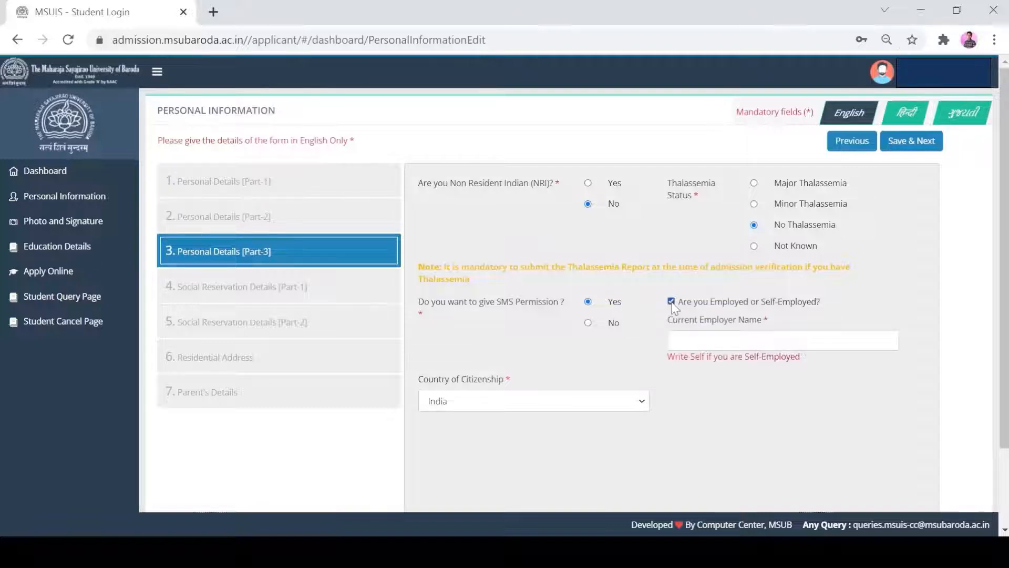
{"action": "left_click", "coordinate": [783, 341]}
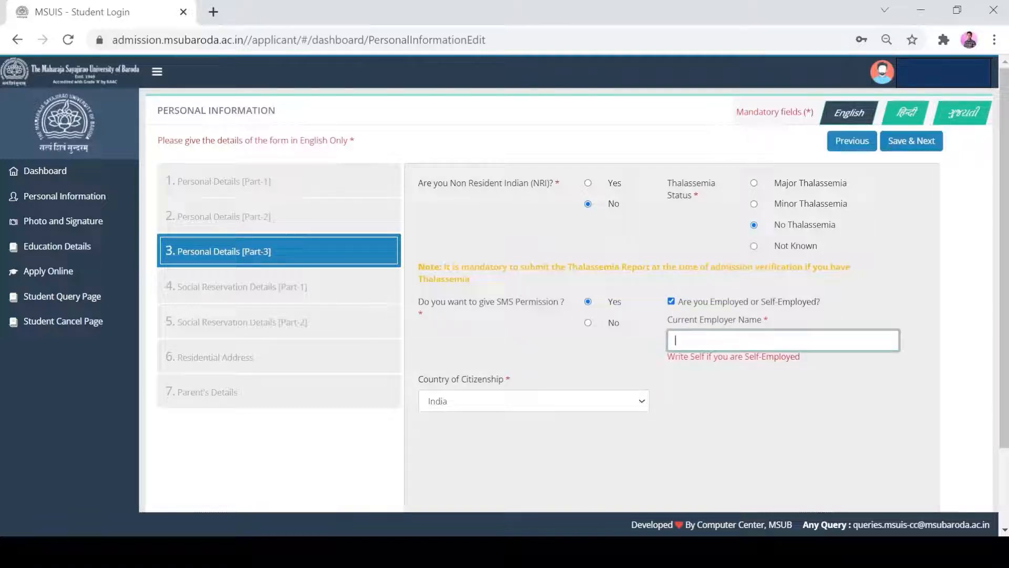
{"action": "left_click", "coordinate": [673, 302]}
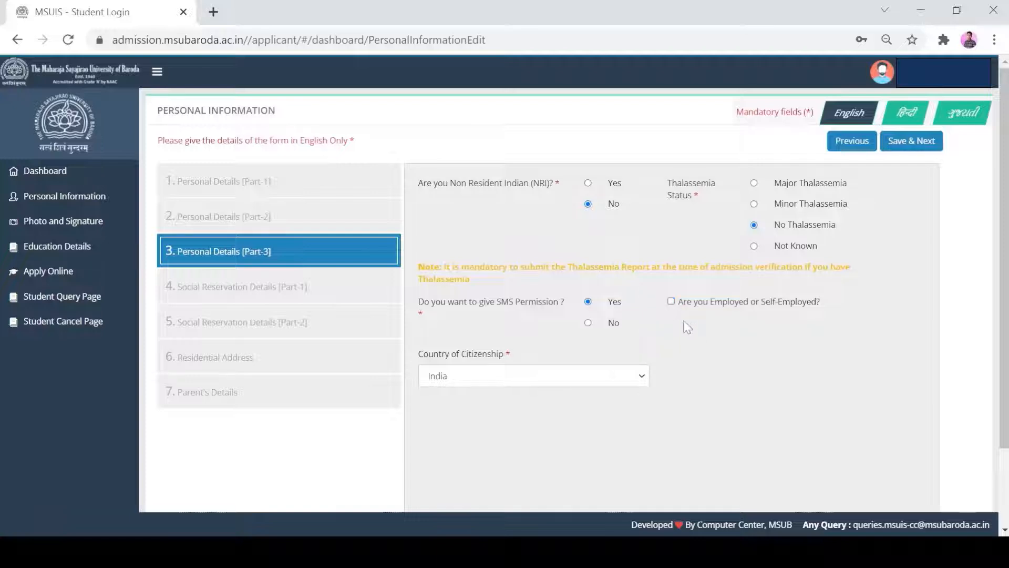
{"action": "left_click", "coordinate": [673, 301]}
{"action": "left_click", "coordinate": [672, 301]}
{"action": "left_click", "coordinate": [642, 376]}
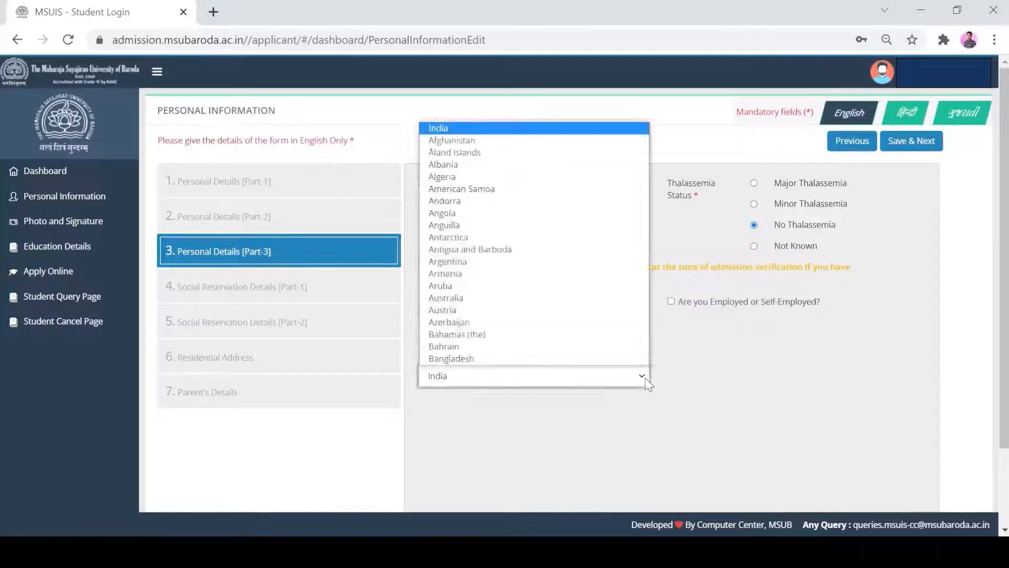
{"action": "left_click", "coordinate": [642, 377]}
{"action": "left_click", "coordinate": [588, 181]}
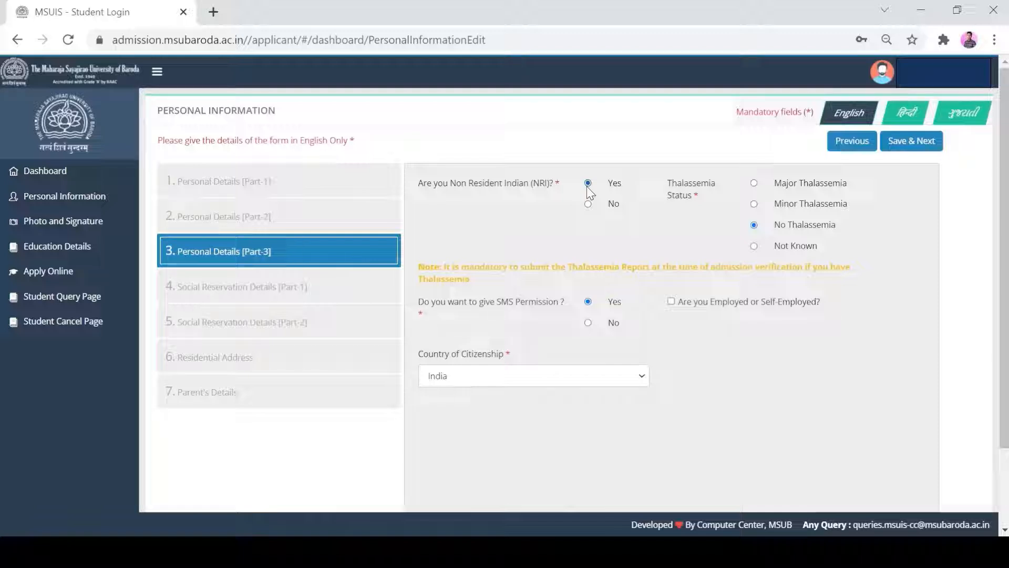
{"action": "left_click", "coordinate": [588, 204]}
{"action": "left_click", "coordinate": [672, 302]}
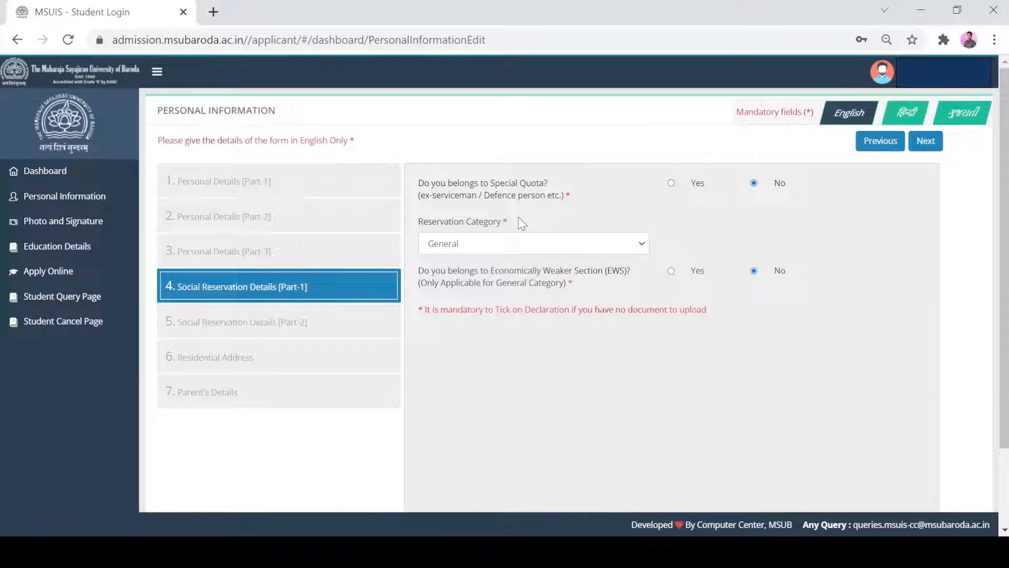
Step: In Social Reservation Details Part-1, answer Yes to belonging to a special quota and choose Sports Quota as the category
{"action": "left_click", "coordinate": [671, 183]}
{"action": "left_click", "coordinate": [607, 245]}
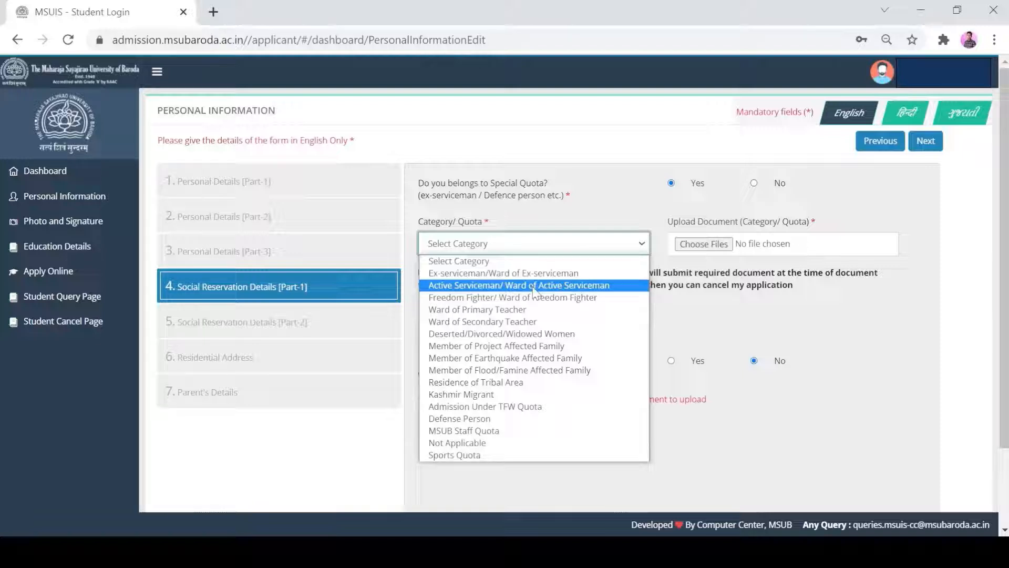
{"action": "left_click", "coordinate": [499, 455]}
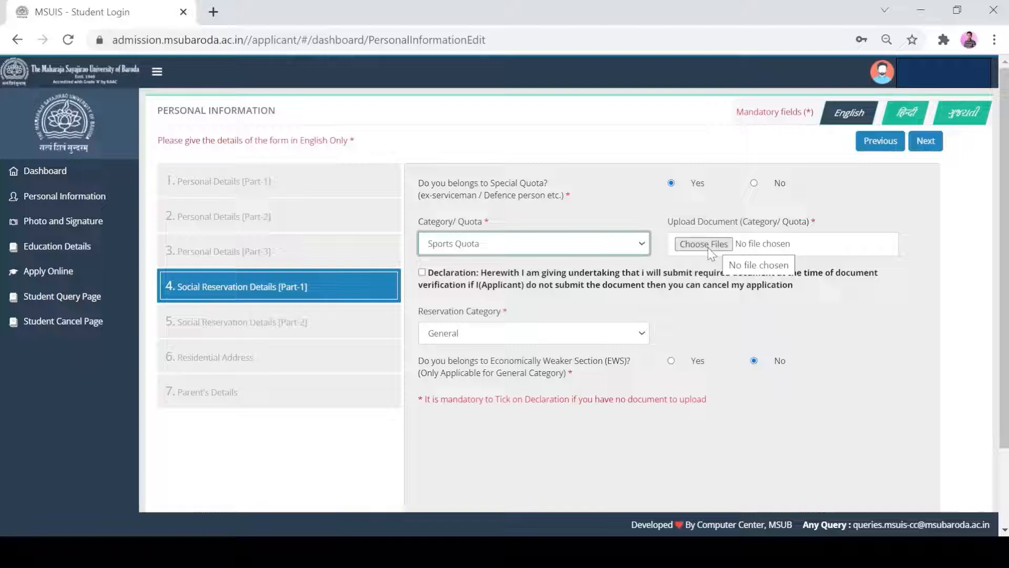
Step: Reset the quota category to Select Category and answer No to belonging to a special quota
{"action": "left_click", "coordinate": [622, 249]}
{"action": "left_click", "coordinate": [622, 248]}
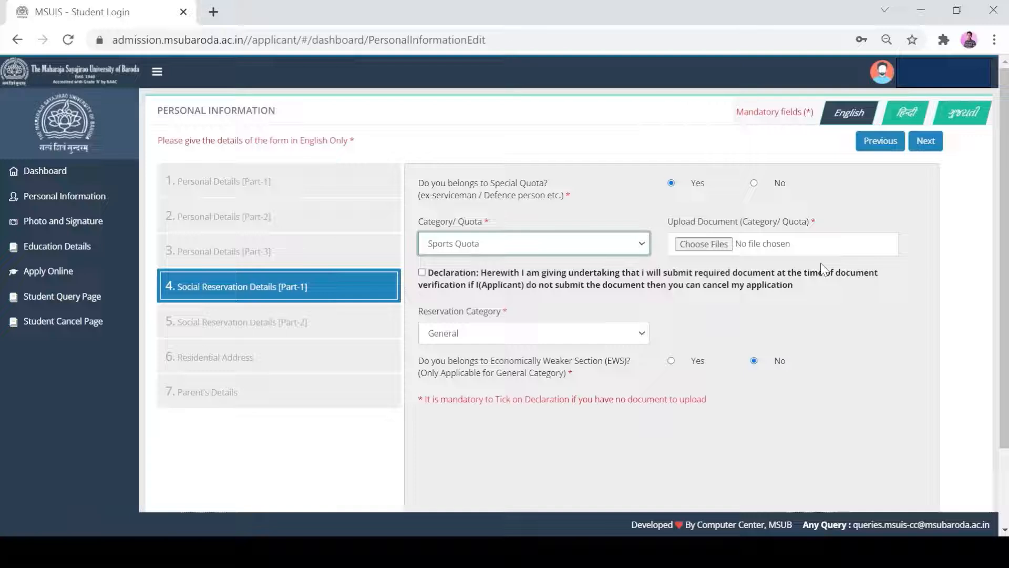
{"action": "left_click", "coordinate": [592, 246]}
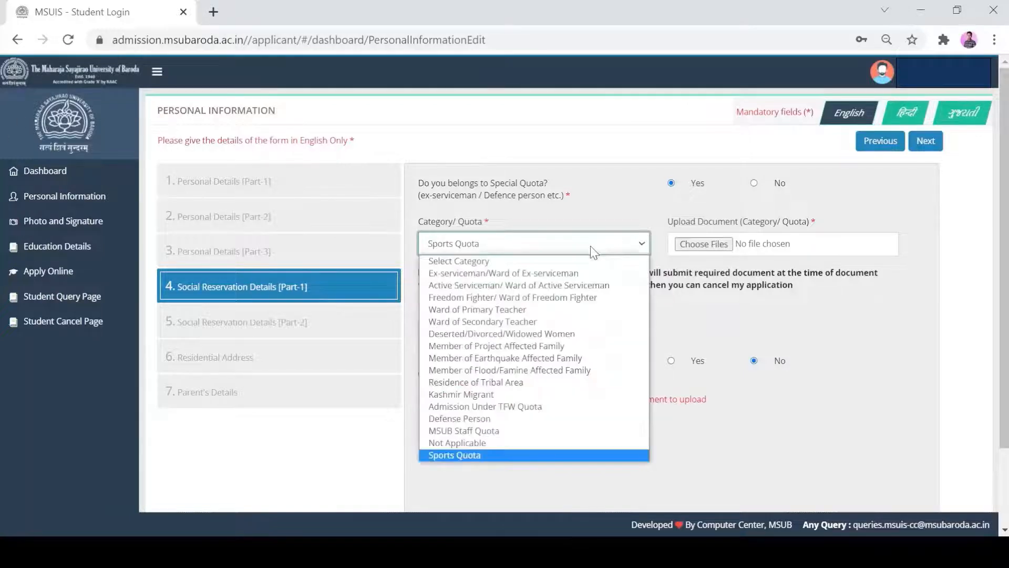
{"action": "left_click", "coordinate": [475, 261]}
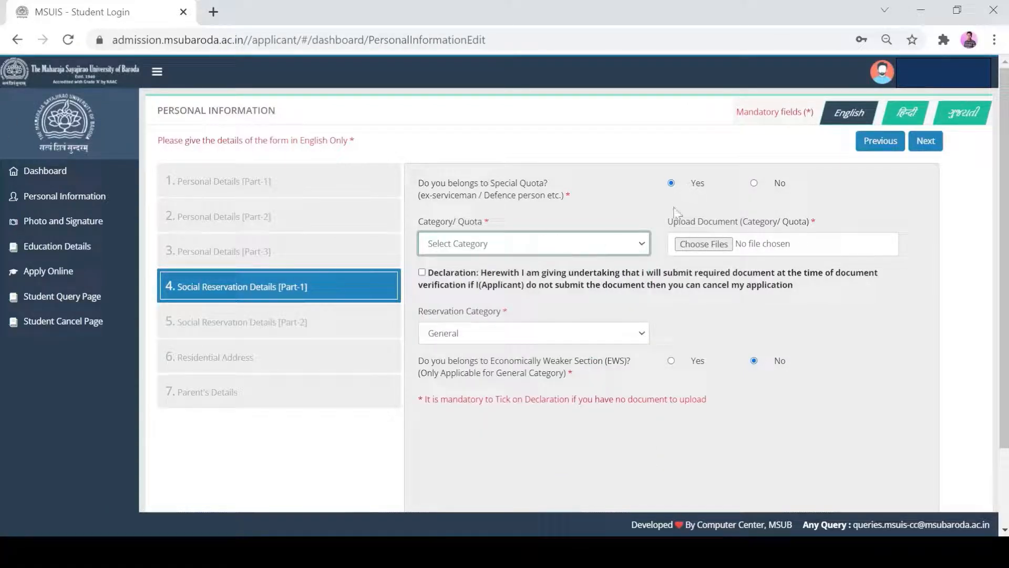
{"action": "left_click", "coordinate": [756, 183]}
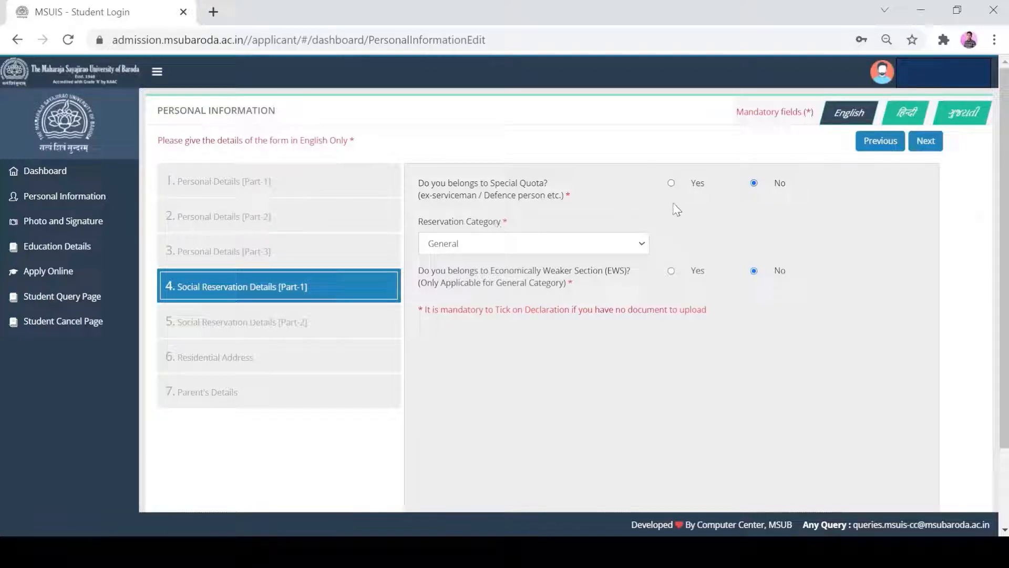
Step: Try SEBC, ScheduleCaste and ScheduleTribe as the reservation category, and return the selection to General
{"action": "left_click", "coordinate": [595, 248]}
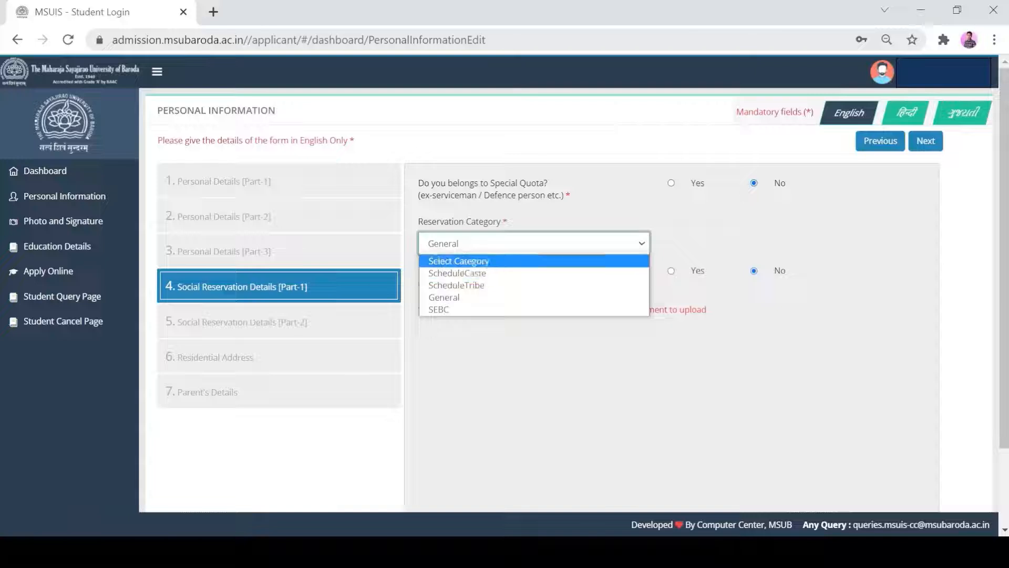
{"action": "left_click", "coordinate": [454, 310]}
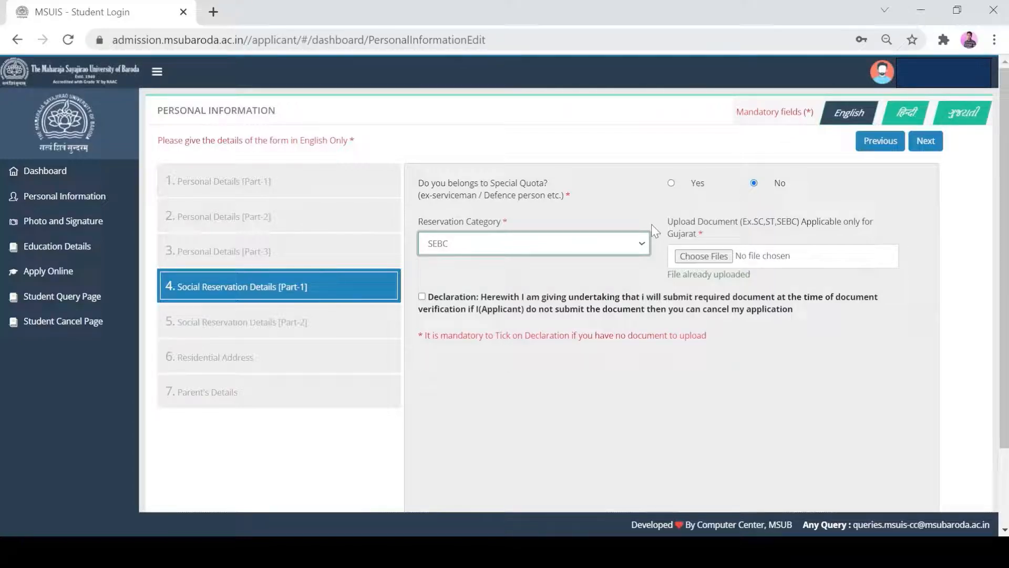
{"action": "left_click", "coordinate": [637, 242]}
{"action": "left_click", "coordinate": [502, 272]}
{"action": "left_click", "coordinate": [602, 242]}
{"action": "key", "text": "Down"}
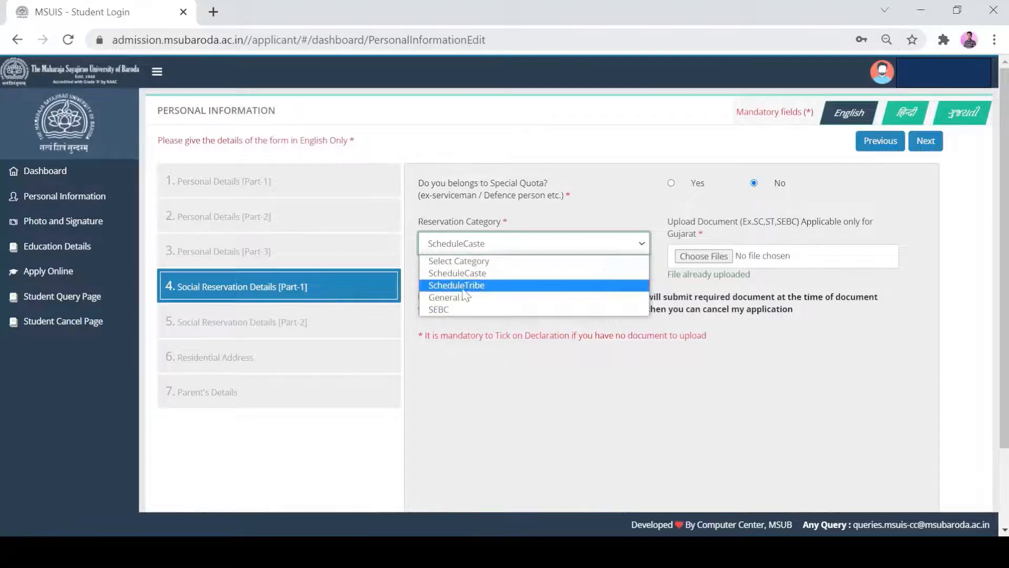
{"action": "key", "text": "Return"}
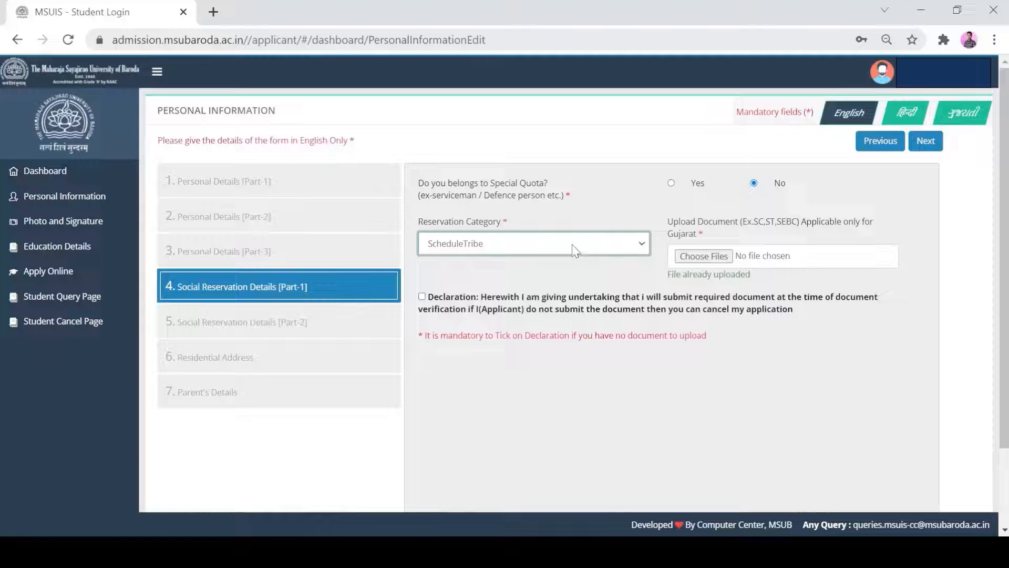
{"action": "left_click", "coordinate": [569, 272]}
{"action": "left_click", "coordinate": [608, 239]}
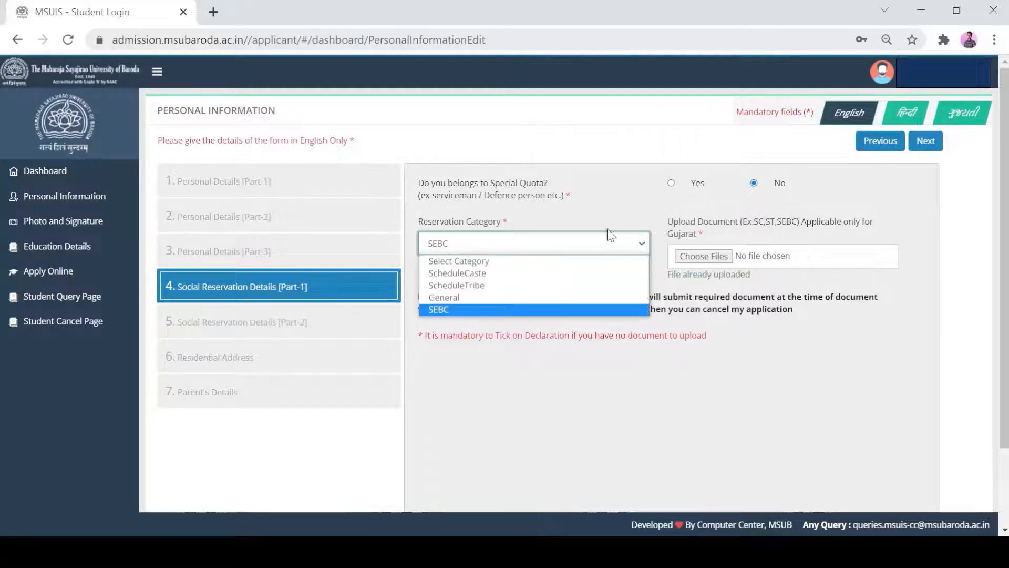
{"action": "left_click", "coordinate": [484, 298]}
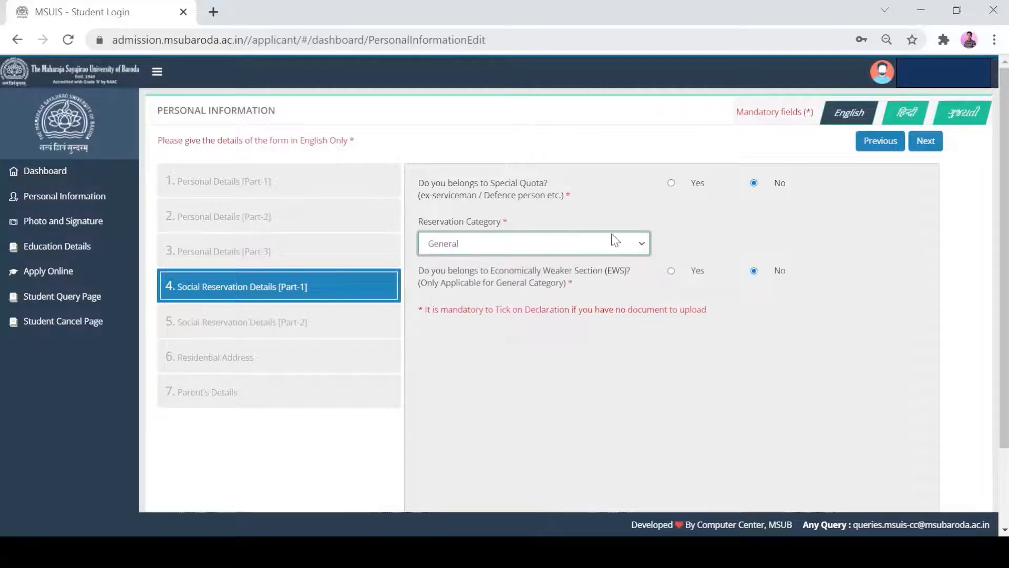
Step: Try answering Yes to the Economically Weaker Section question for the General category, and switch the answer back to No
{"action": "left_click", "coordinate": [673, 271]}
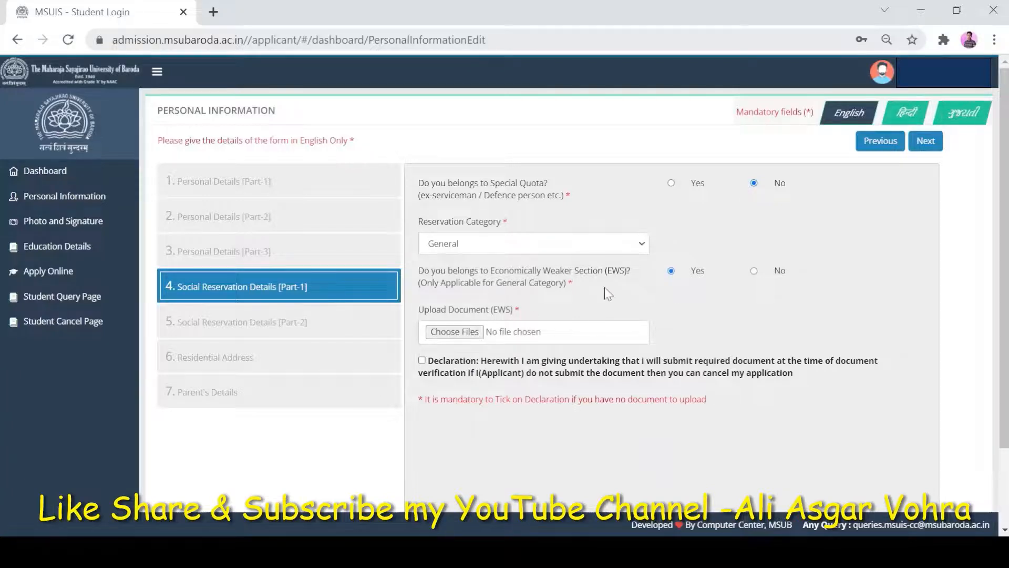
{"action": "left_click", "coordinate": [593, 247]}
{"action": "left_click", "coordinate": [570, 262]}
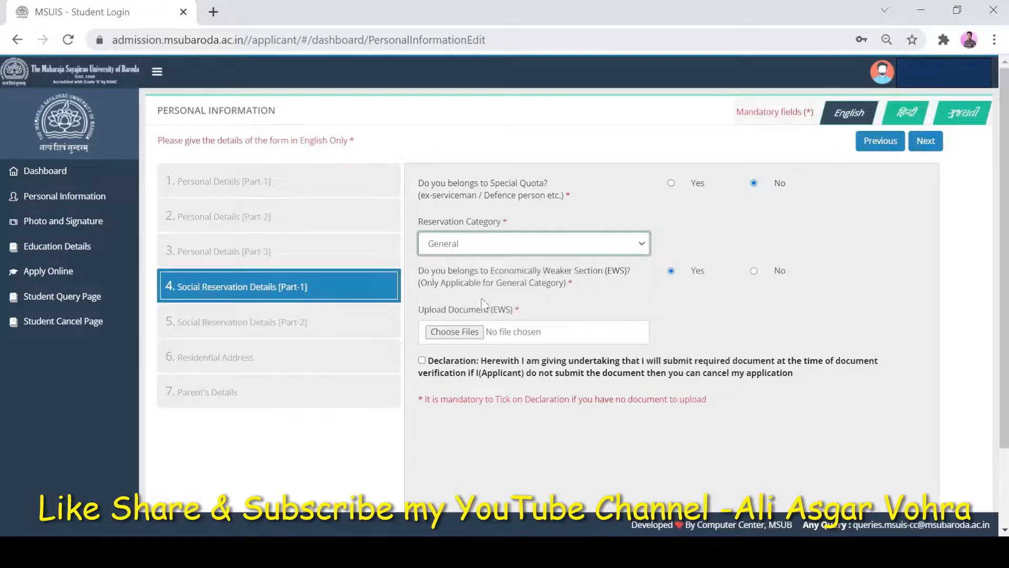
{"action": "left_click", "coordinate": [755, 271]}
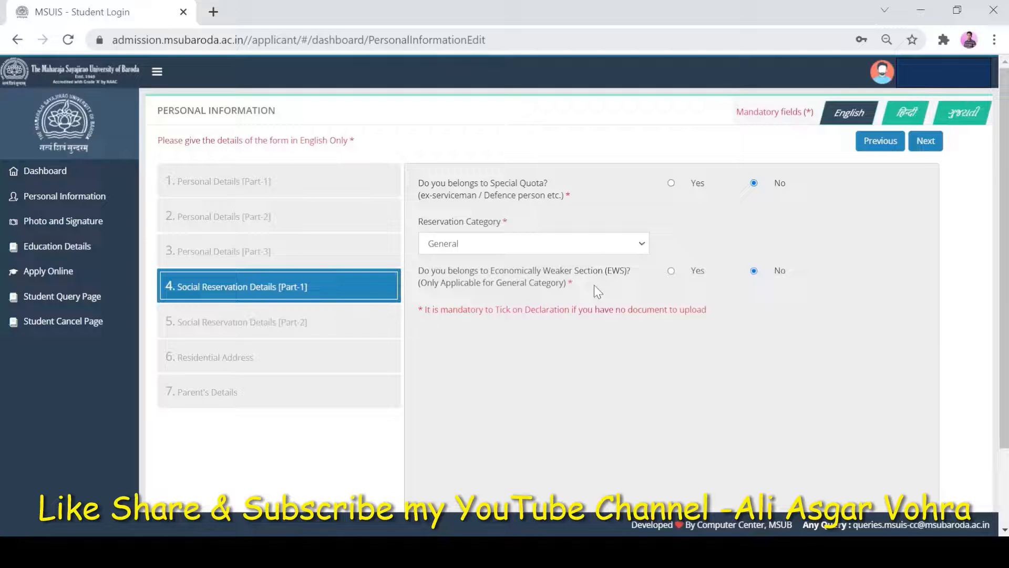
Step: Open the choices for the reservation category
{"action": "left_click", "coordinate": [604, 244]}
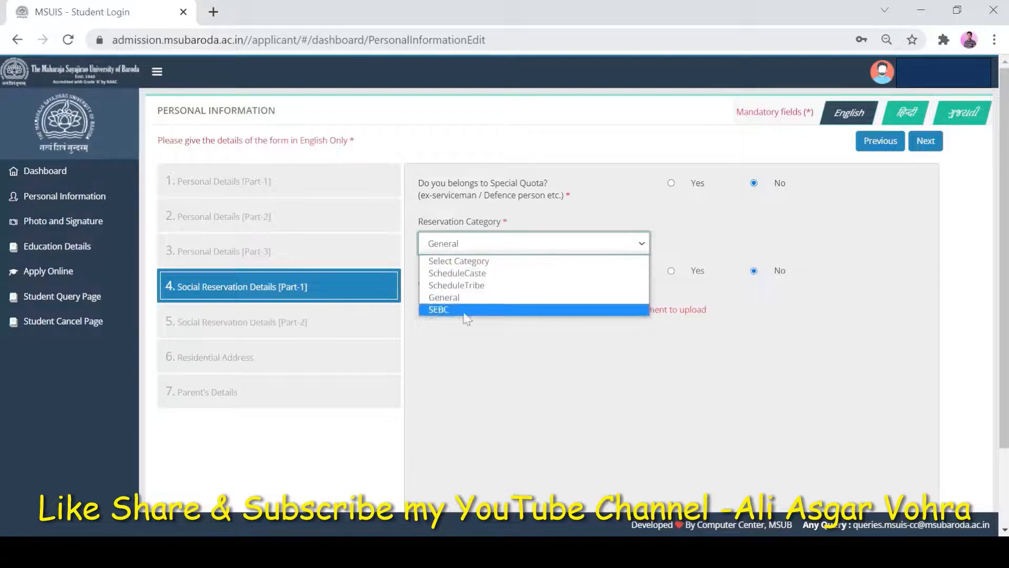
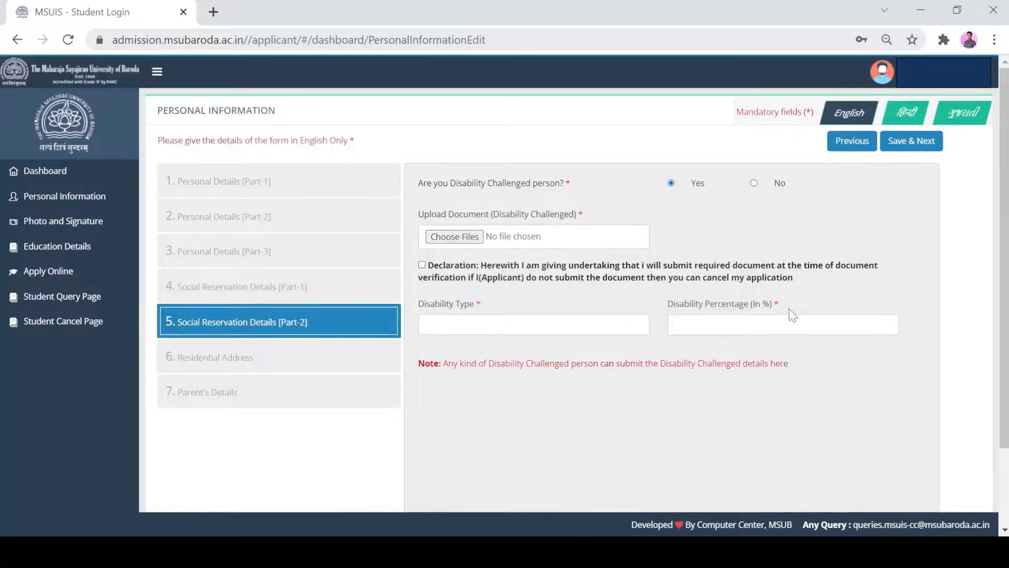
Step: Answer No to being a disability challenged person and fill in the street address under Permanent Residential Address
{"action": "left_click", "coordinate": [755, 183]}
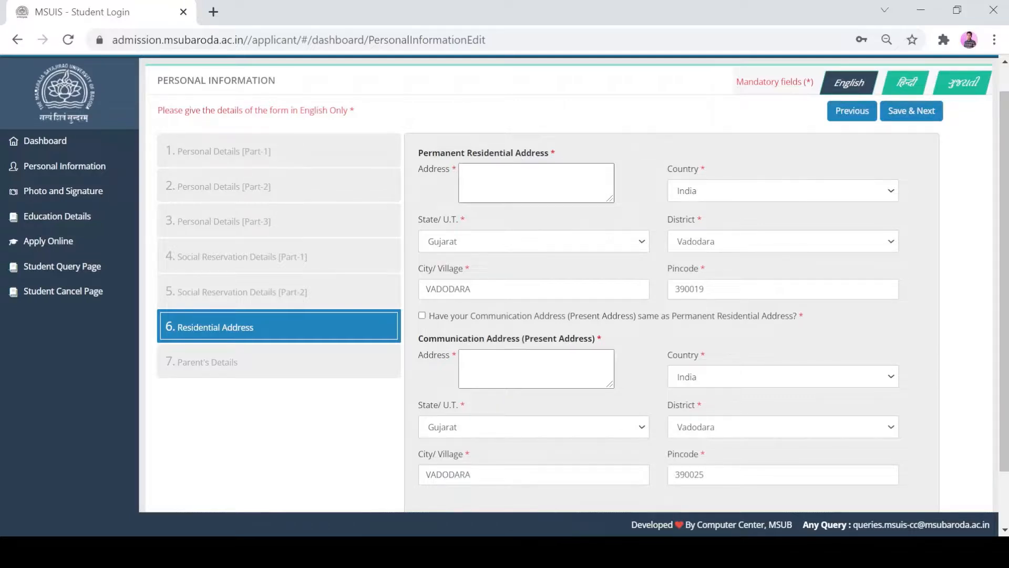
{"action": "left_click", "coordinate": [526, 182]}
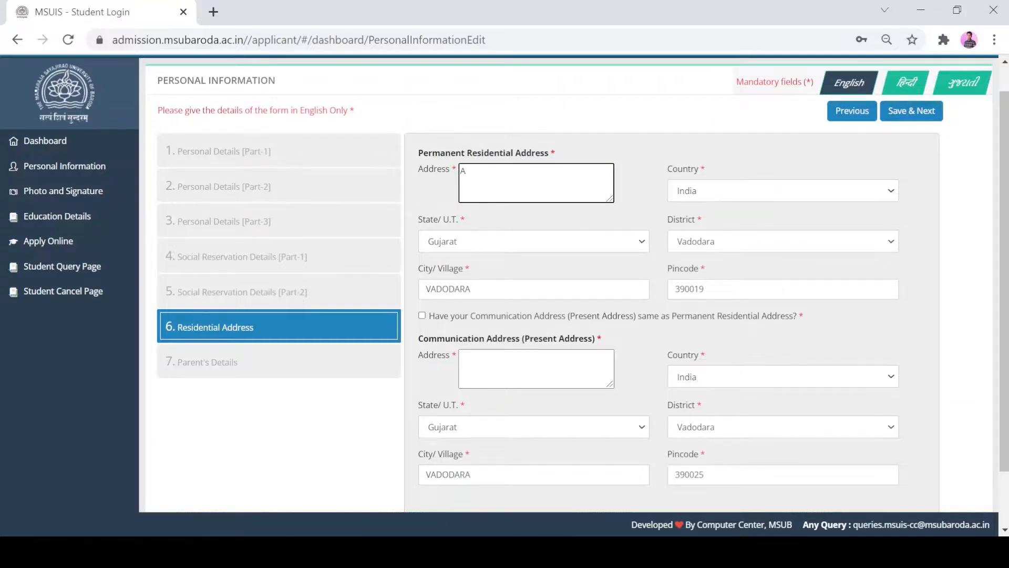
{"action": "left_click", "coordinate": [705, 289]}
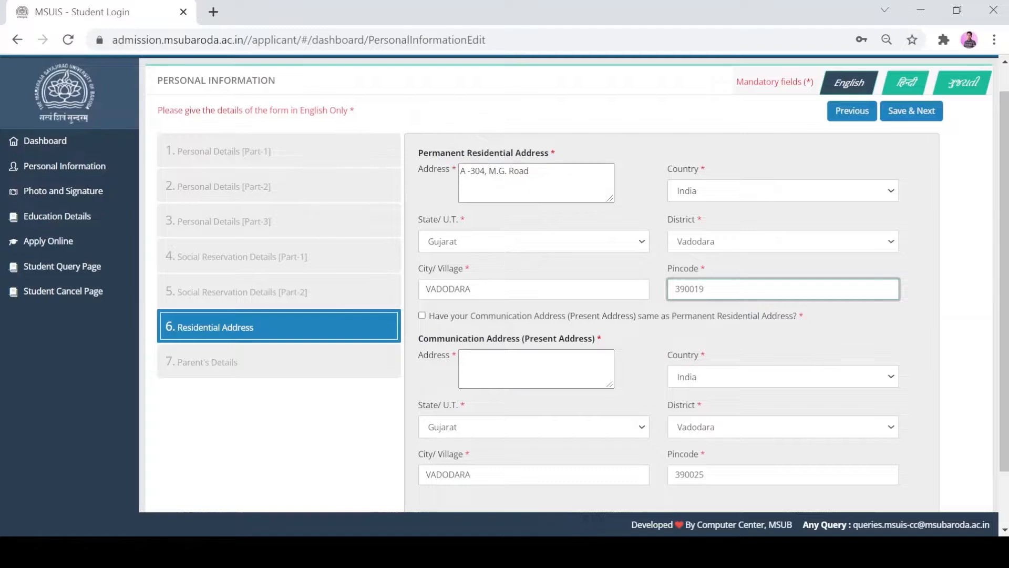
Step: Fill in the communication street address with district Anand, and mark the communication address as same as the permanent one
{"action": "left_click", "coordinate": [610, 370]}
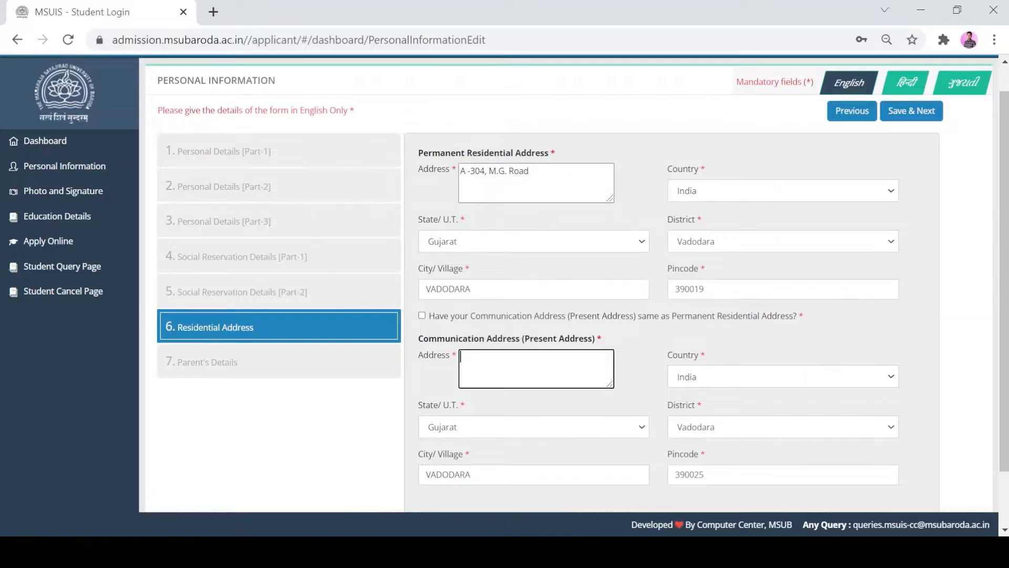
{"action": "left_click", "coordinate": [755, 427]}
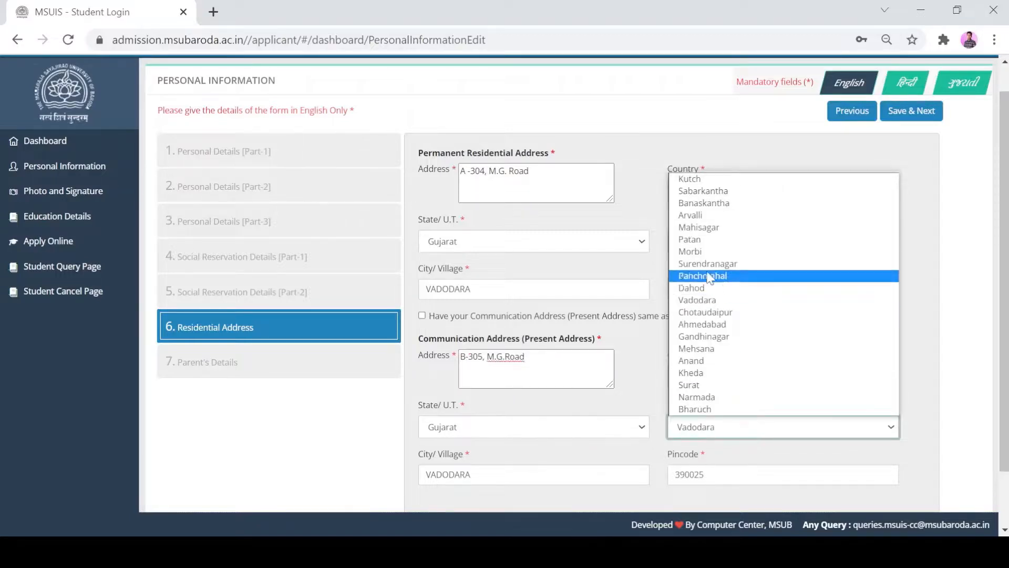
{"action": "left_click", "coordinate": [718, 363]}
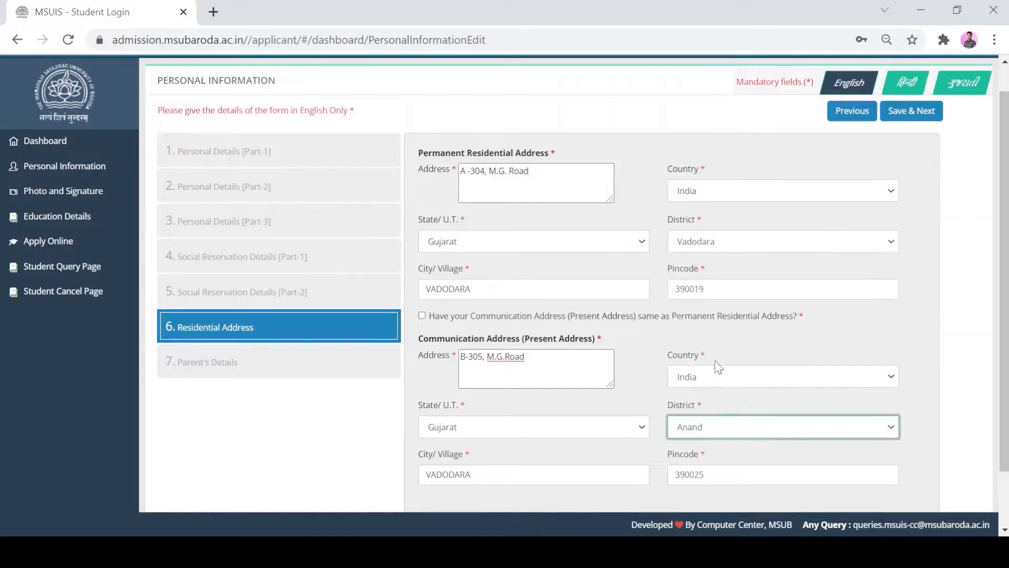
{"action": "left_click", "coordinate": [773, 350]}
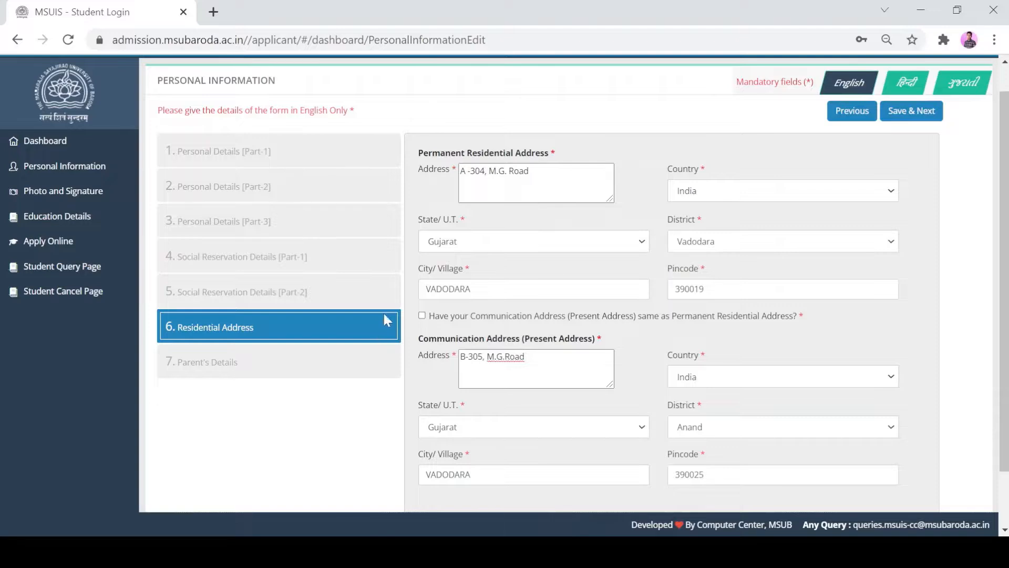
{"action": "left_click", "coordinate": [422, 316]}
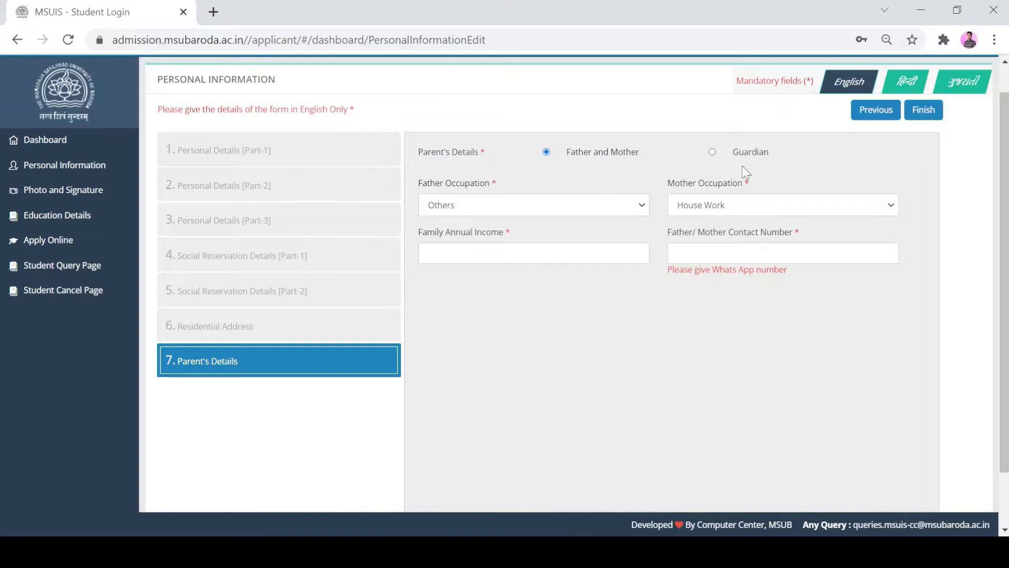
Step: Try Guardian for the parent's details, examine the guardian occupation and category choices, and return to Father and Mother
{"action": "left_click", "coordinate": [713, 153]}
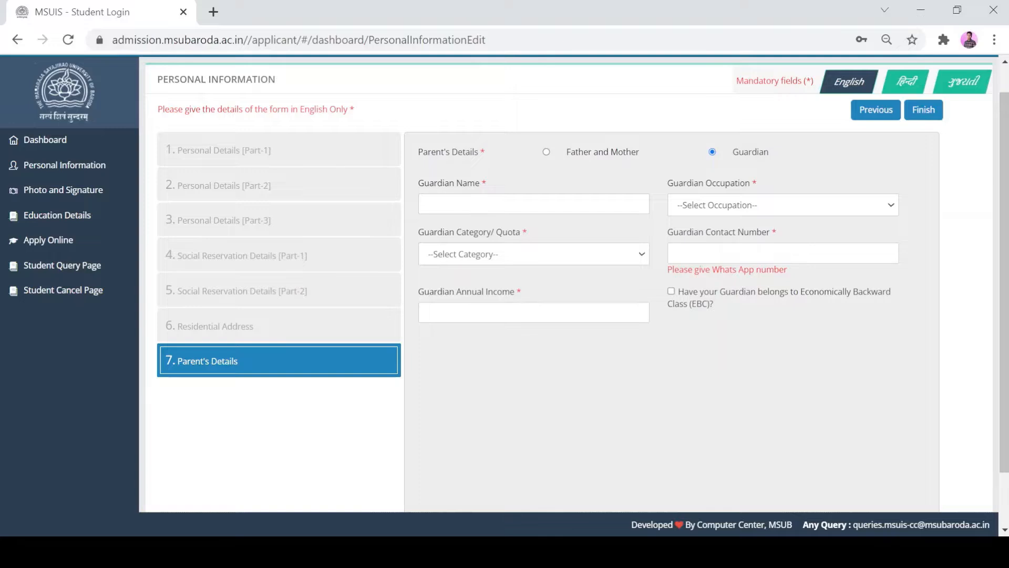
{"action": "left_click", "coordinate": [784, 215]}
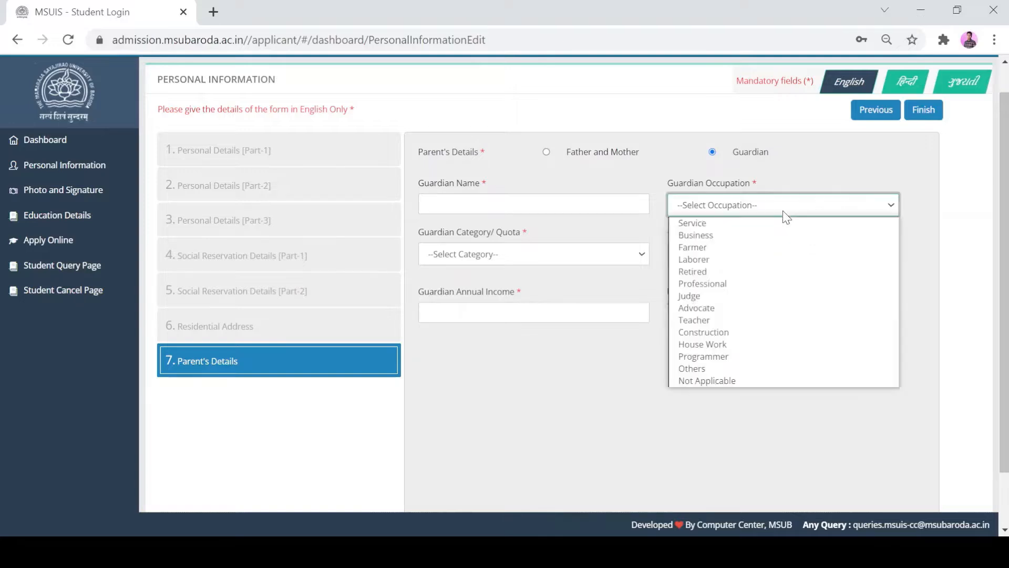
{"action": "left_click", "coordinate": [783, 212]}
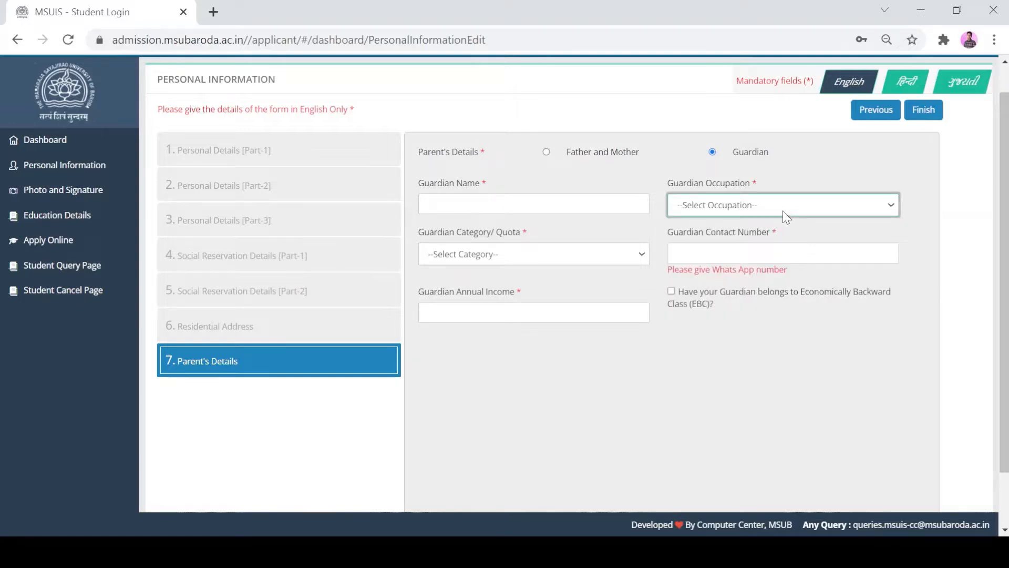
{"action": "left_click", "coordinate": [536, 257]}
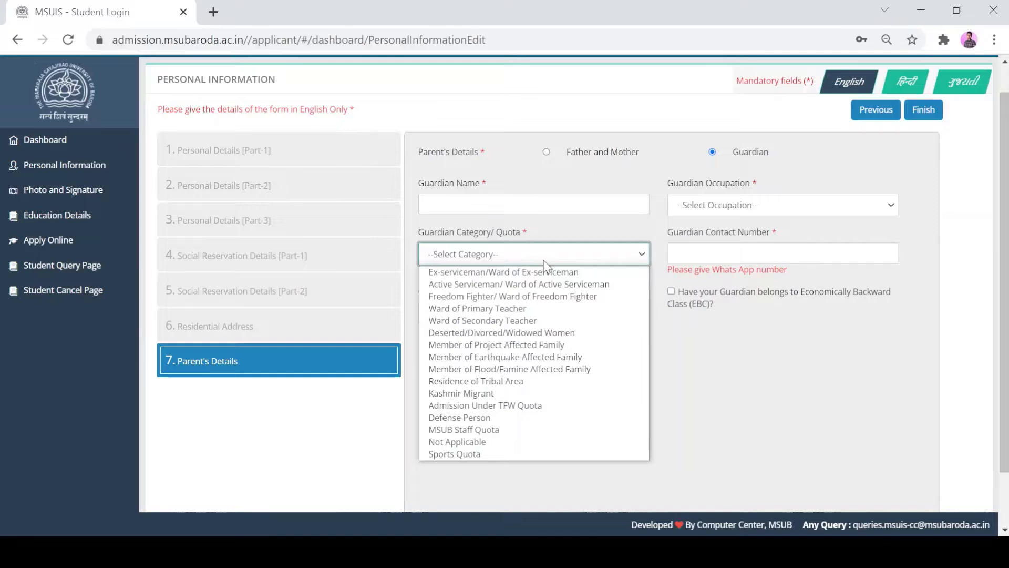
{"action": "left_click", "coordinate": [545, 261]}
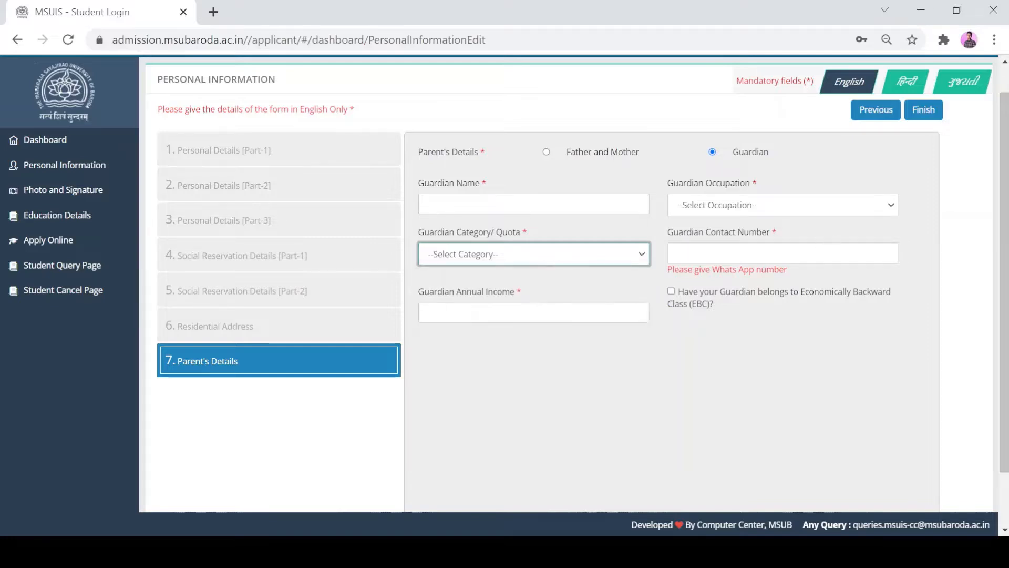
{"action": "left_click", "coordinate": [762, 253]}
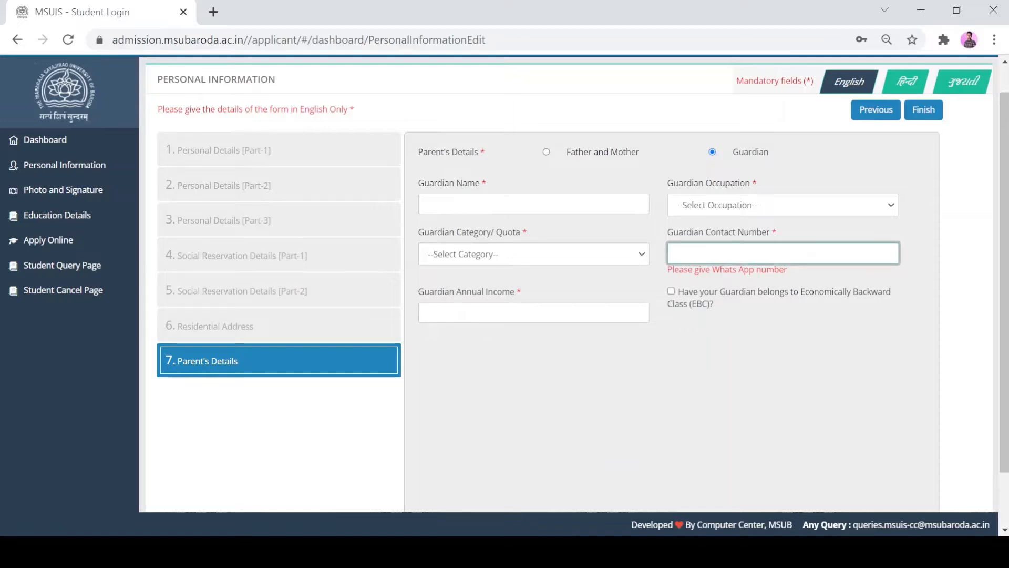
{"action": "left_click", "coordinate": [547, 152]}
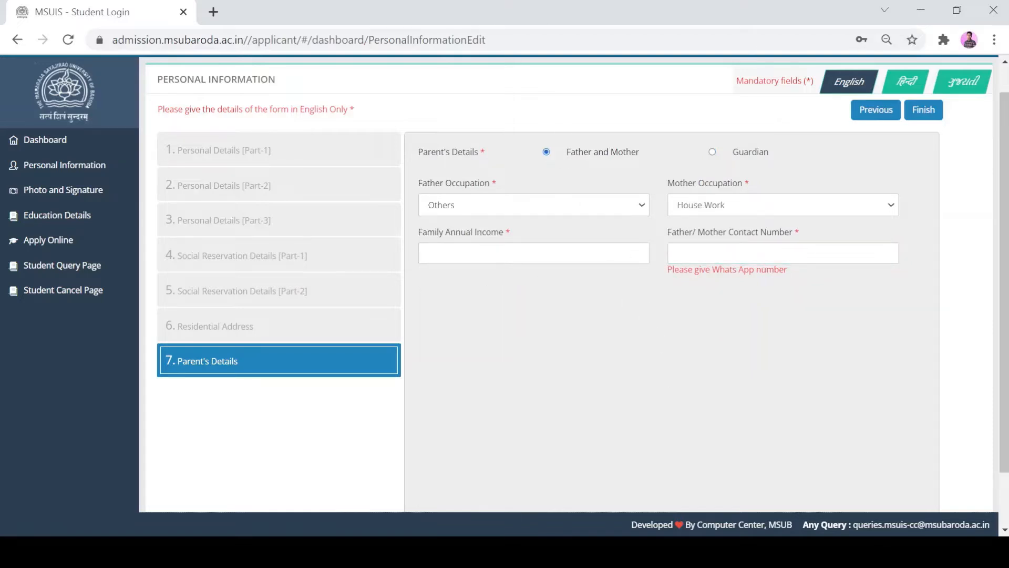
Step: Set the father's occupation to Service and the family annual income to 200000
{"action": "left_click", "coordinate": [572, 206]}
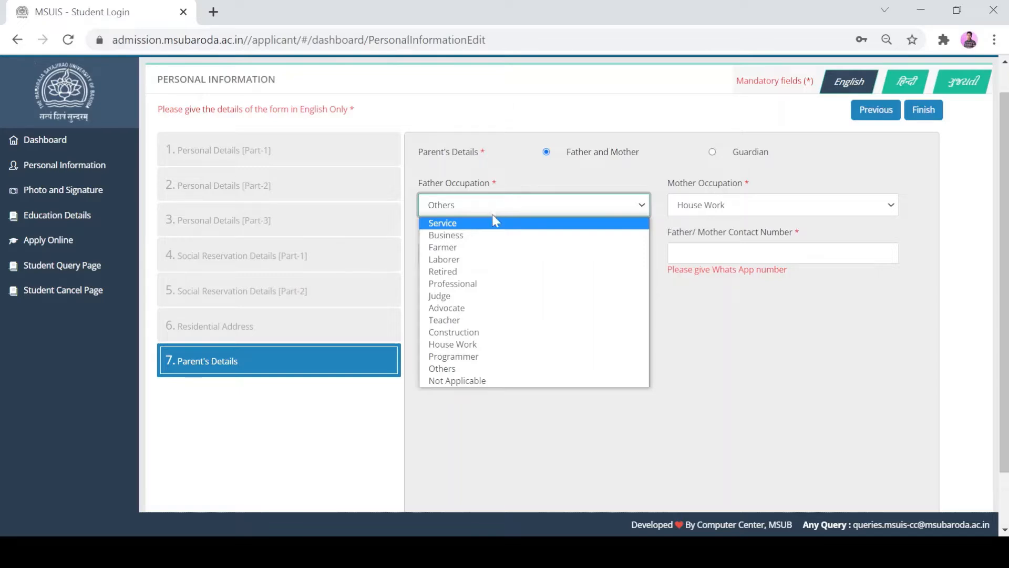
{"action": "left_click", "coordinate": [467, 225]}
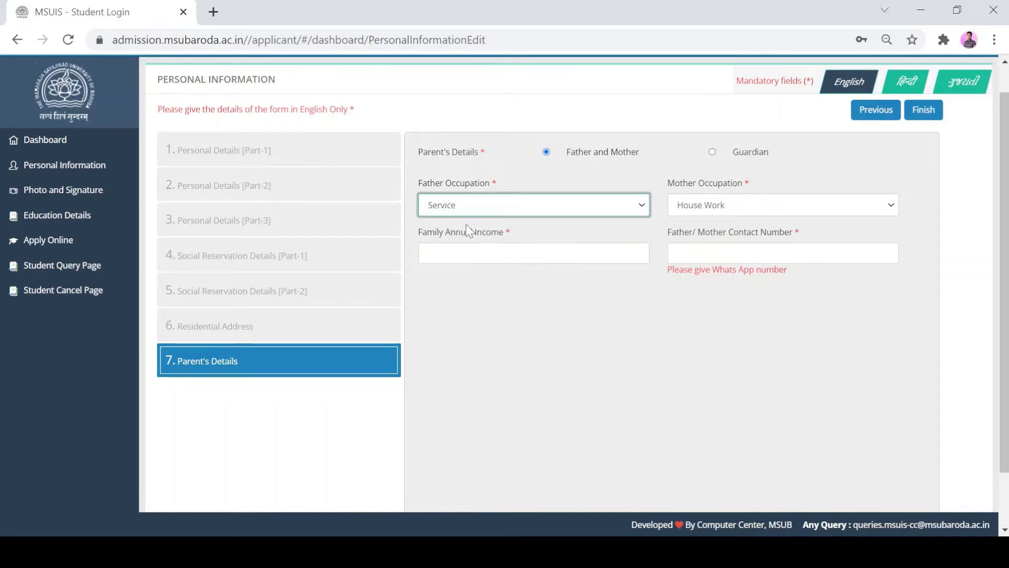
{"action": "left_click", "coordinate": [549, 254]}
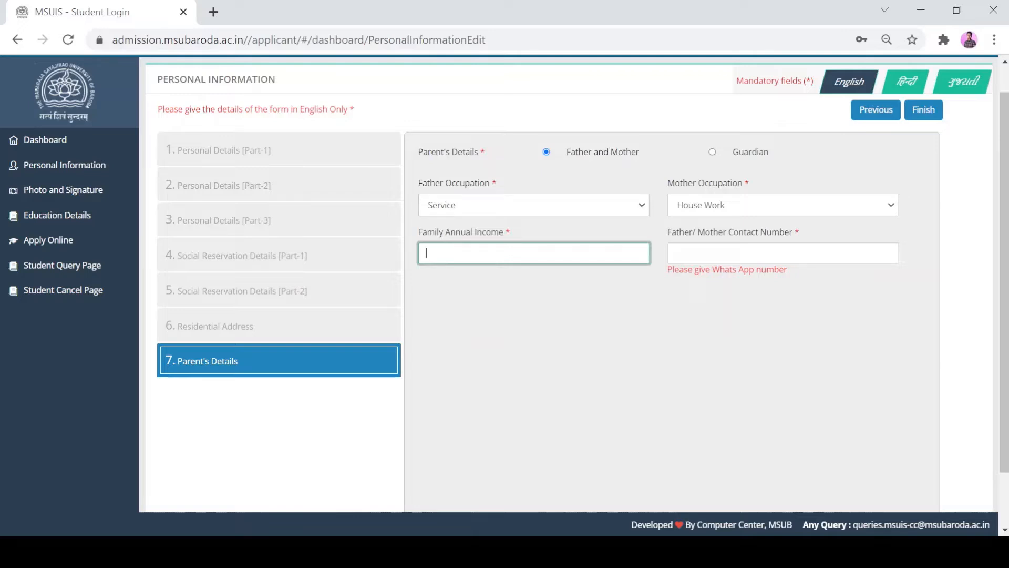
{"action": "type", "text": "200000"}
Step: Choose House Work as the mother's occupation and paste the parent's contact number
{"action": "left_click", "coordinate": [725, 205]}
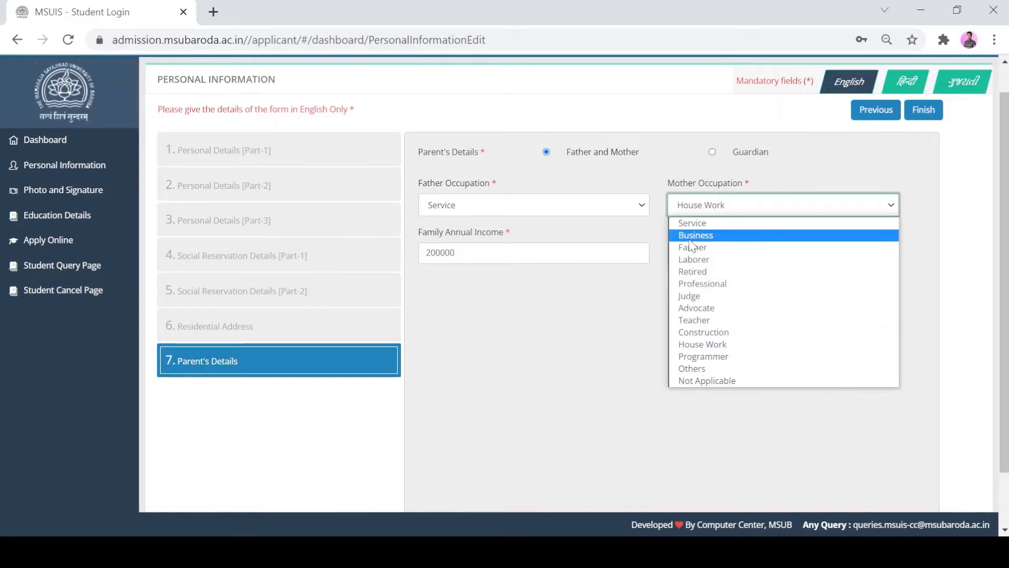
{"action": "left_click", "coordinate": [721, 345]}
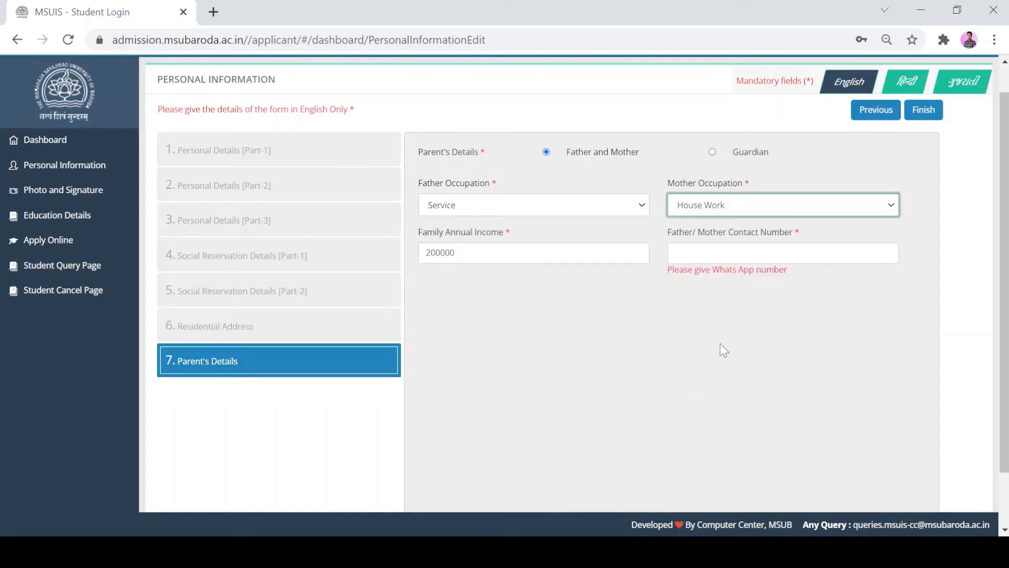
{"action": "key", "text": "Tab"}
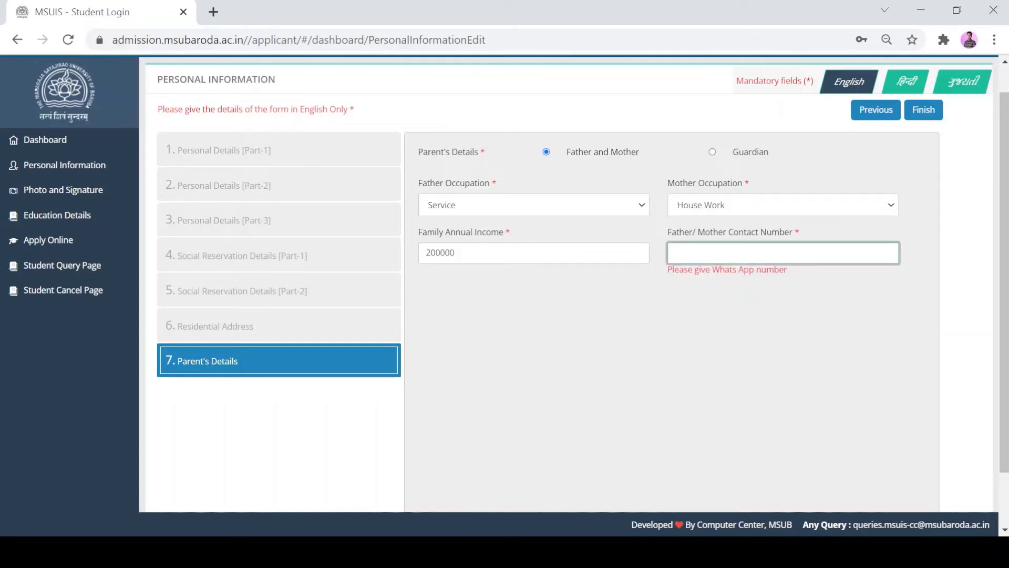
{"action": "key", "text": "ctrl+v"}
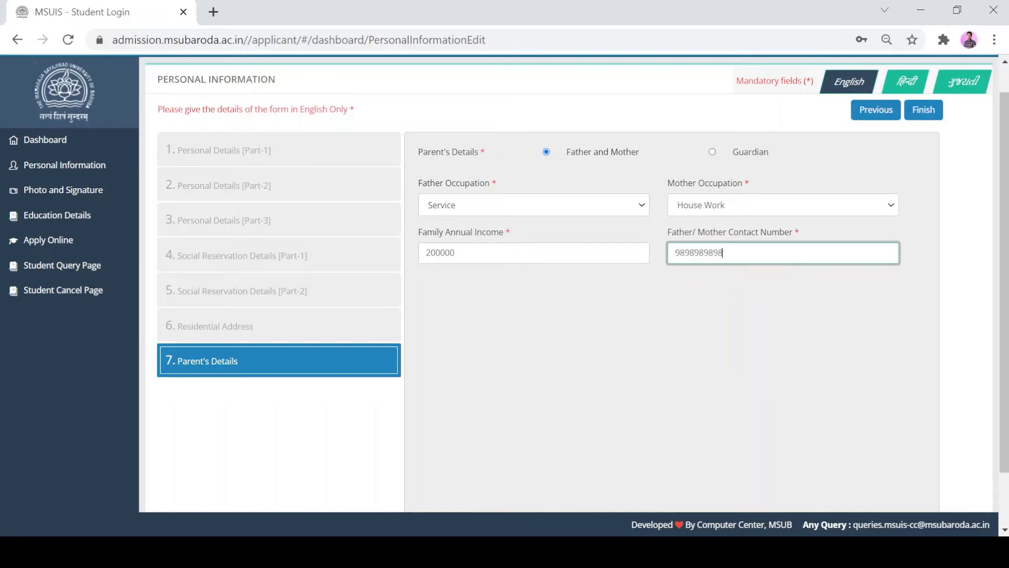